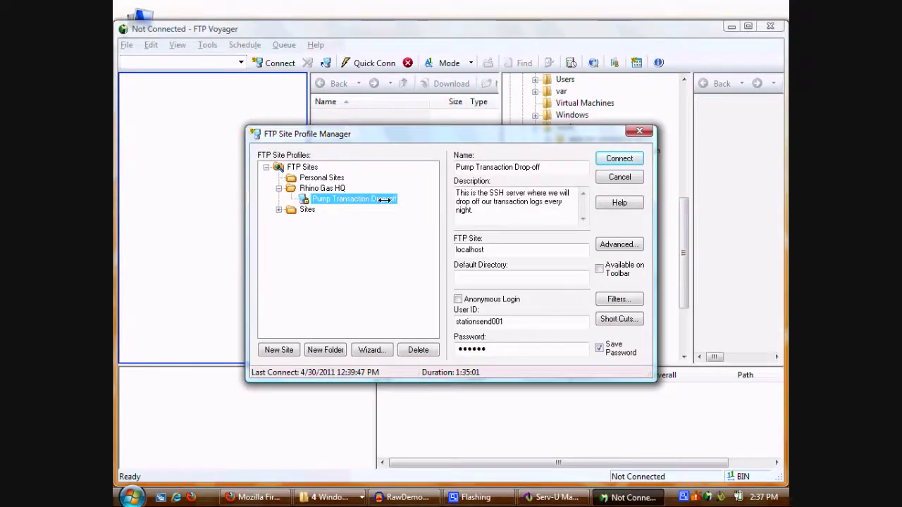
Review the FTP site address and advanced security settings of the Pump Transaction Drop-off profile, and connect to that site.
left_click(492, 250)
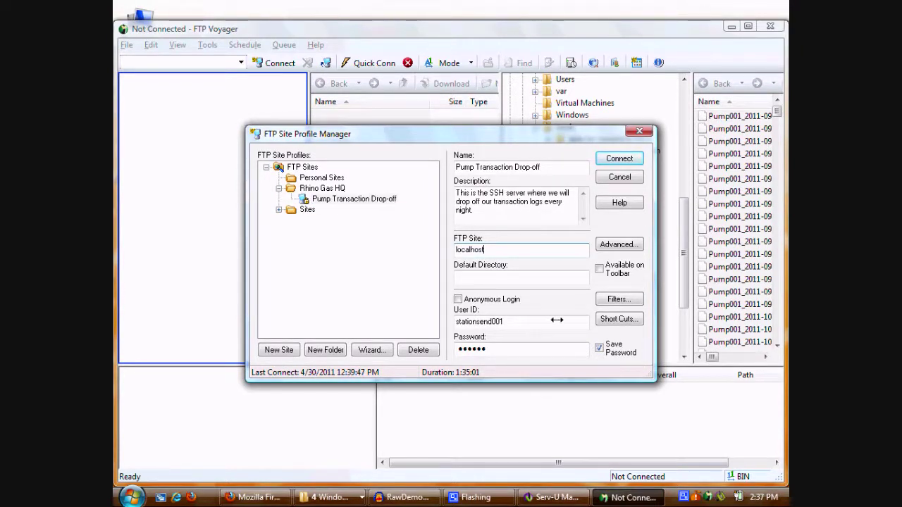
left_click(618, 244)
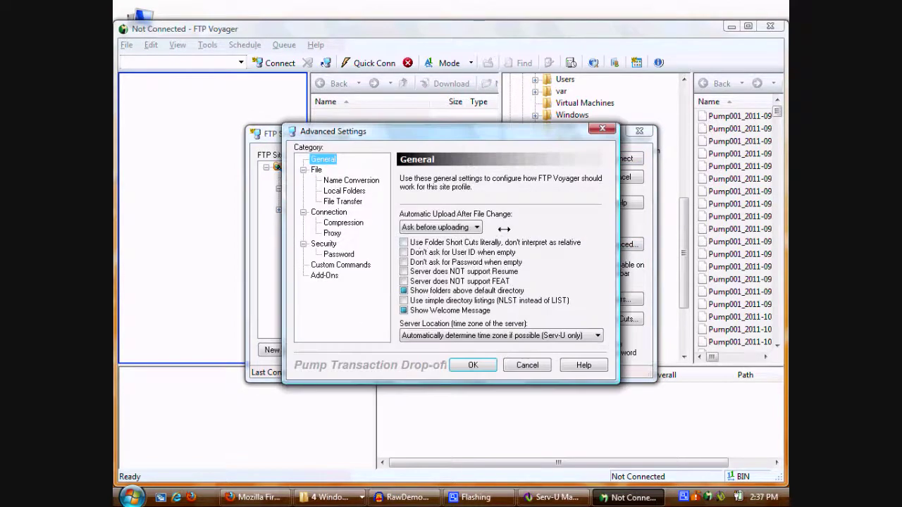
left_click(328, 244)
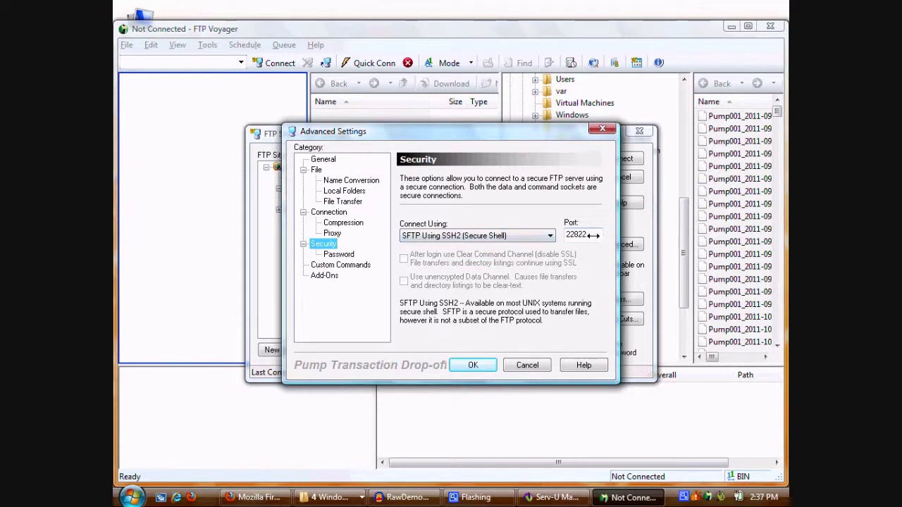
left_click(529, 365)
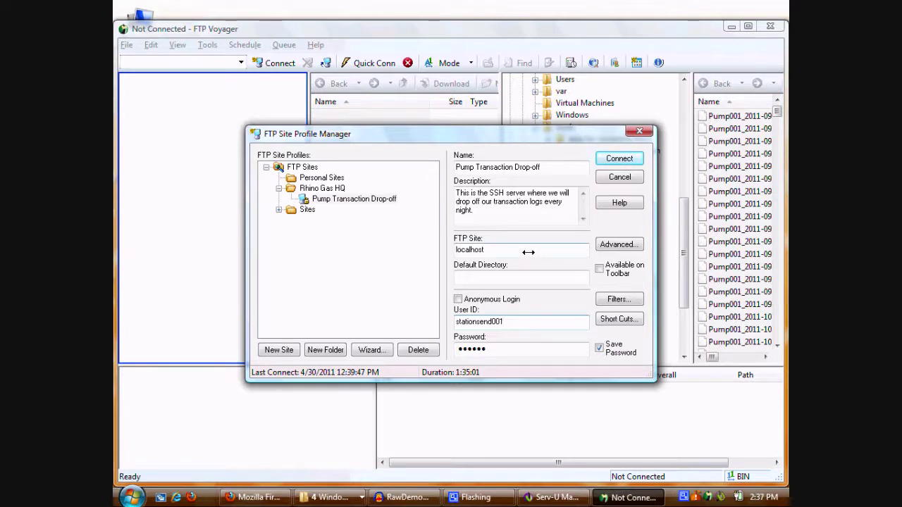
left_click(611, 157)
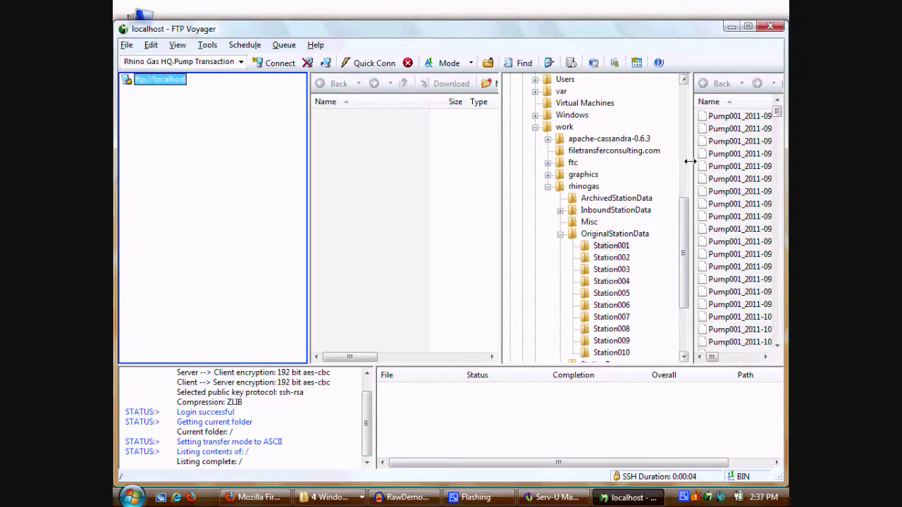
Upload the local file Pump001_2011-09-15 to the server's root folder and refresh the remote listing.
left_click_drag(692, 161, 629, 161)
left_click(685, 115)
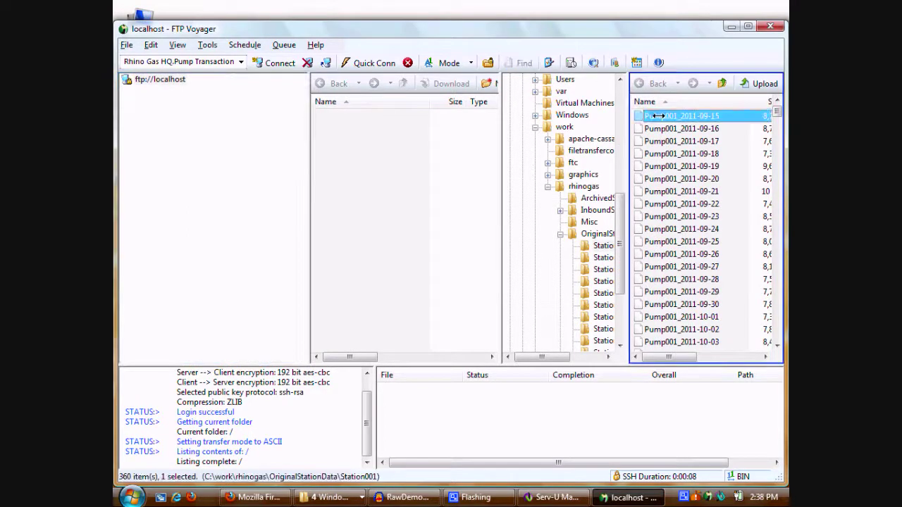
left_click_drag(639, 116, 464, 145)
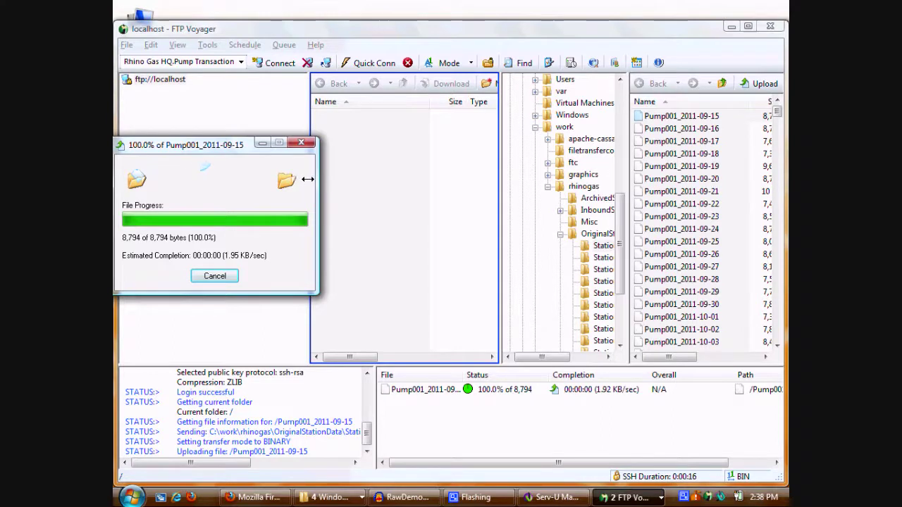
right_click(385, 169)
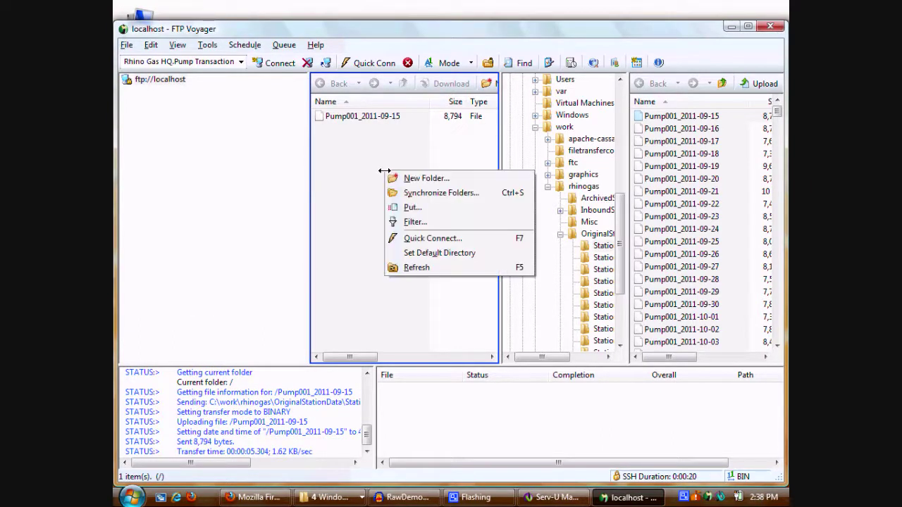
left_click(432, 267)
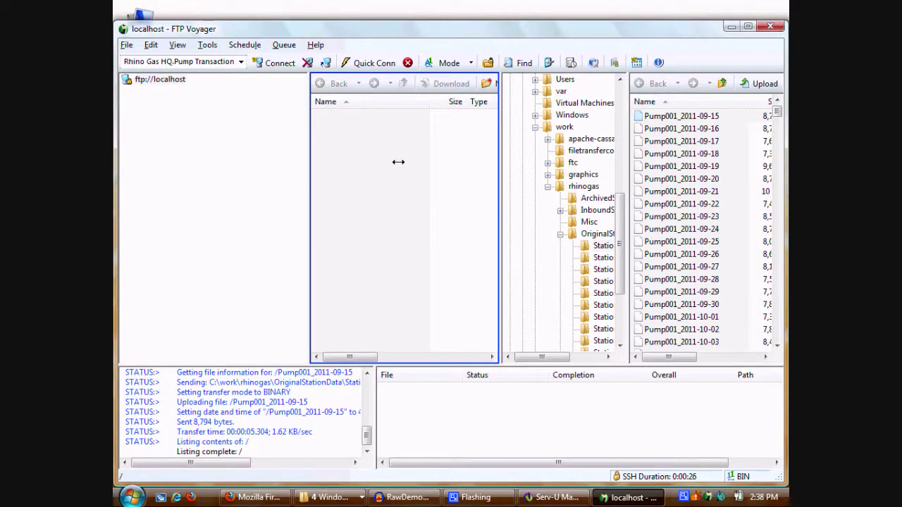
Switch to the InboundStationData folder in Windows Explorer and check the contents of its StationSend001 subfolder.
left_click(331, 498)
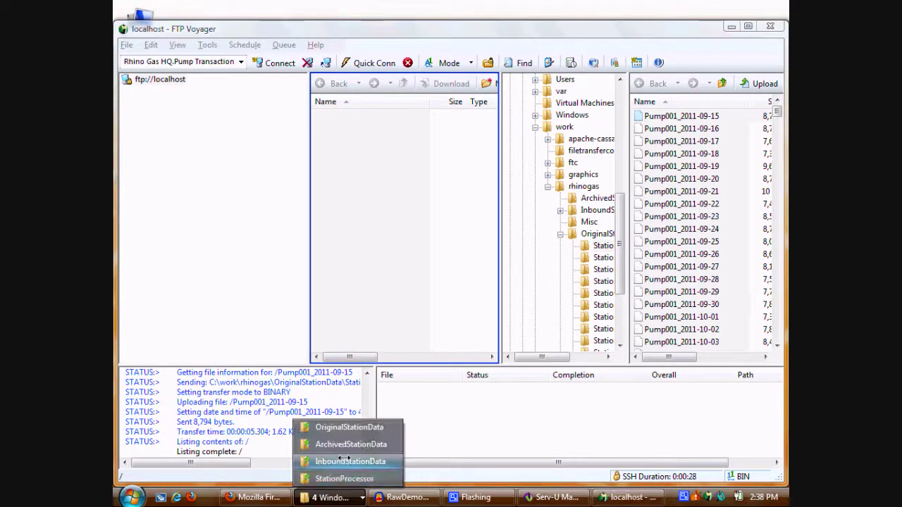
left_click(344, 461)
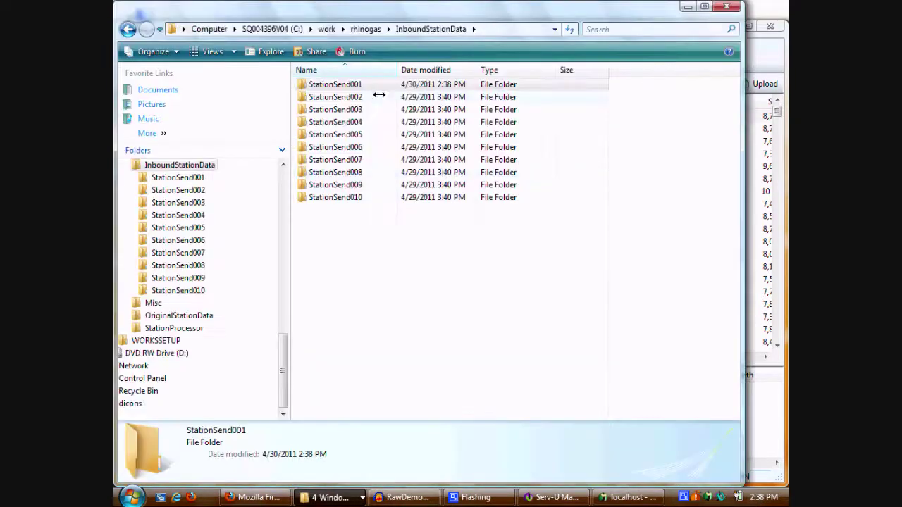
double_click(354, 84)
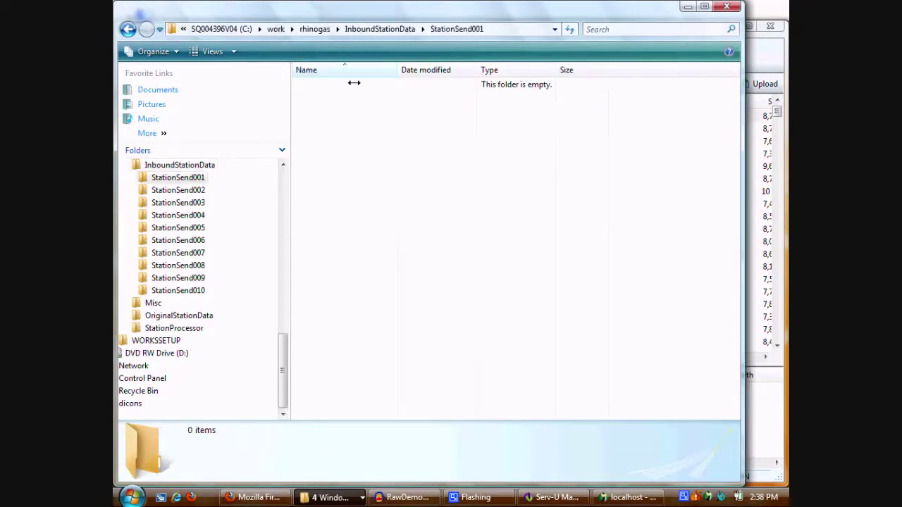
left_click(386, 32)
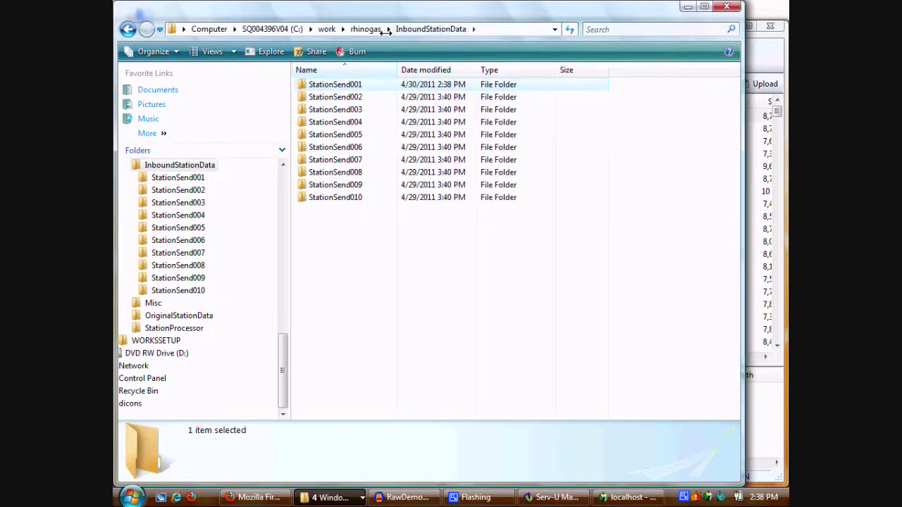
Check the ArchivedStationData folder for the archived pump file, and minimize both Explorer windows.
left_click(330, 497)
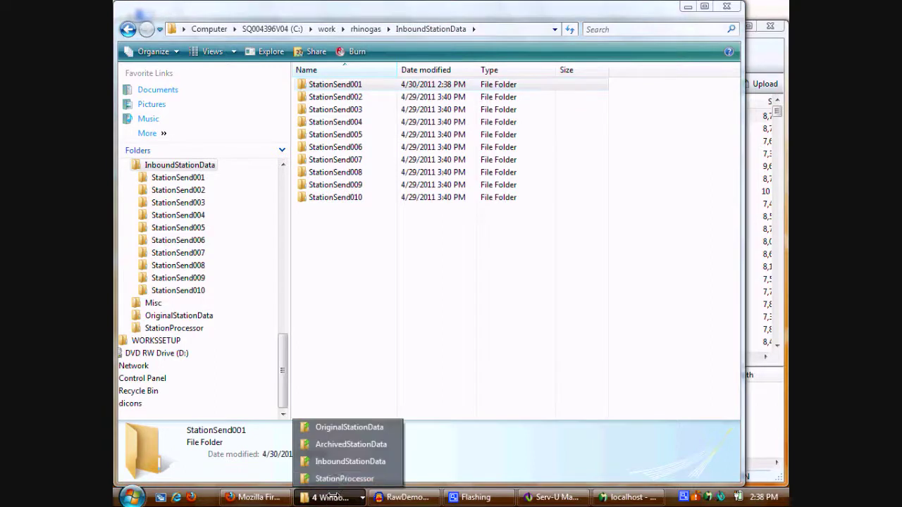
left_click(346, 444)
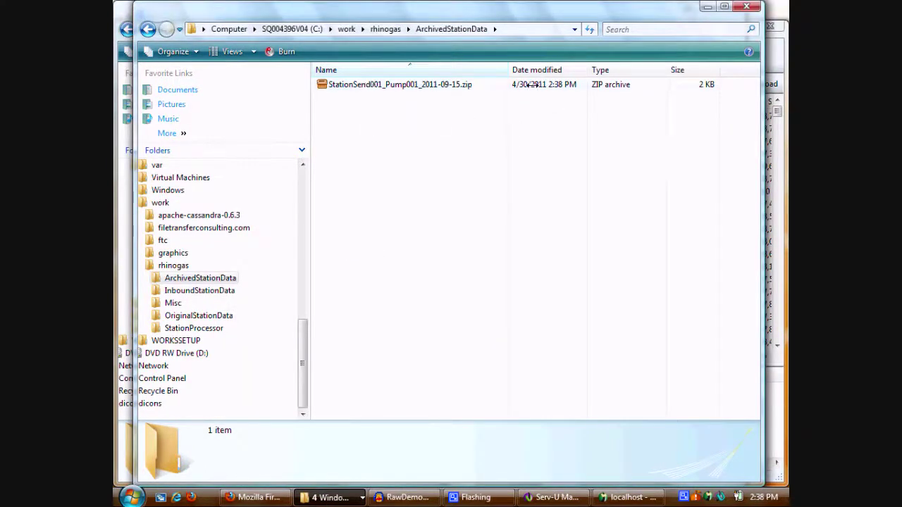
left_click(708, 6)
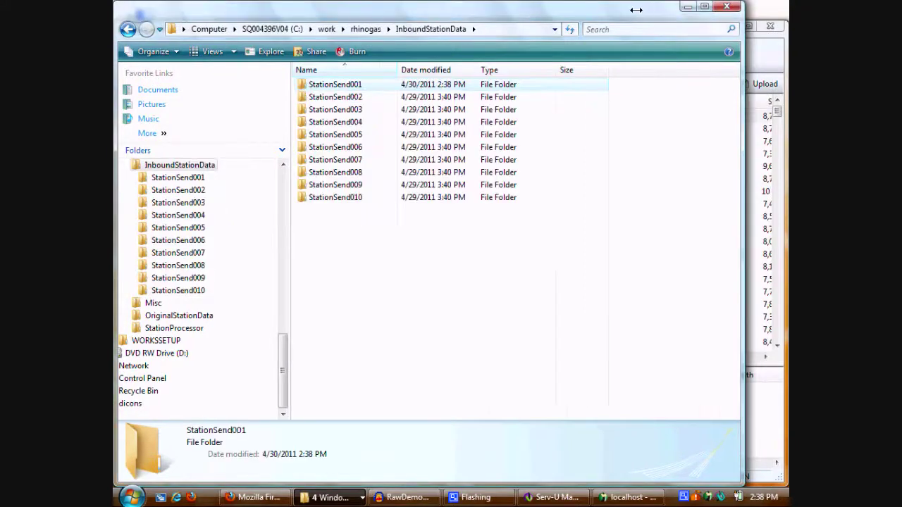
left_click(688, 6)
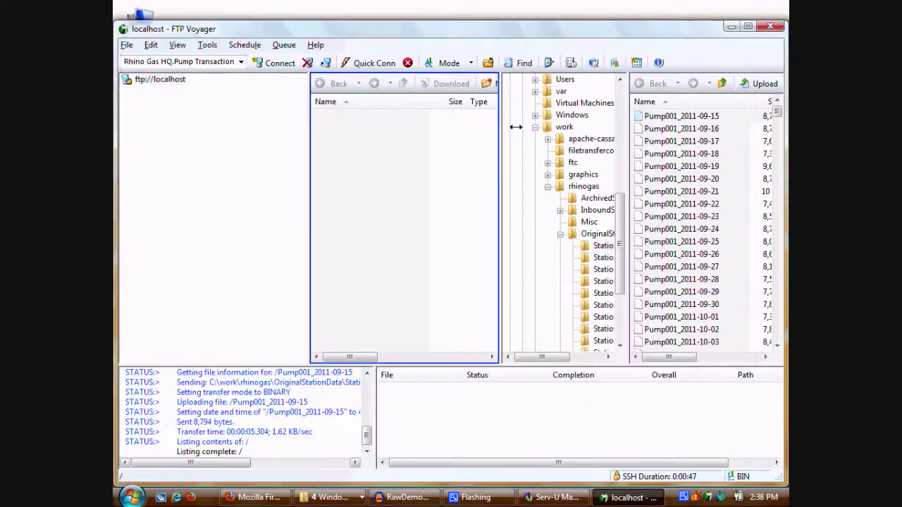
In Firefox, connect to the Generic H2 (Embedded) database, run "select count(*) from fuelings;" and disconnect.
left_click(276, 499)
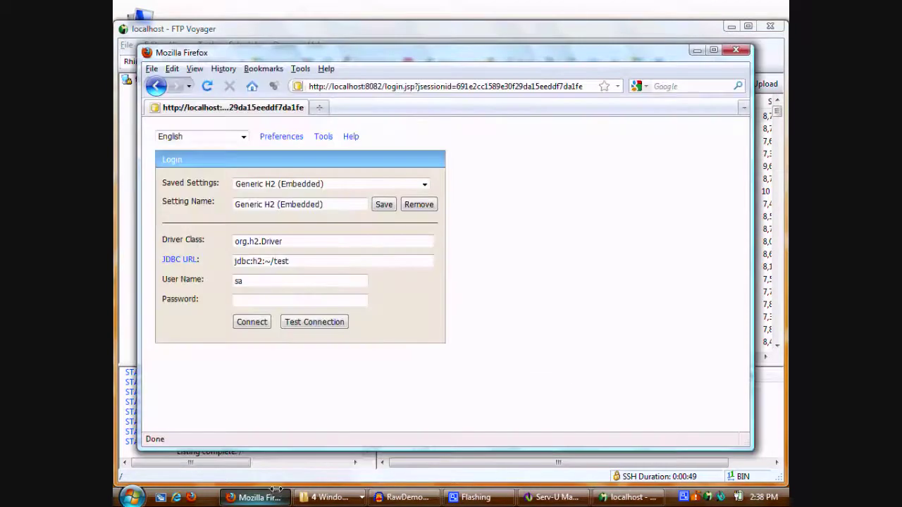
left_click(262, 322)
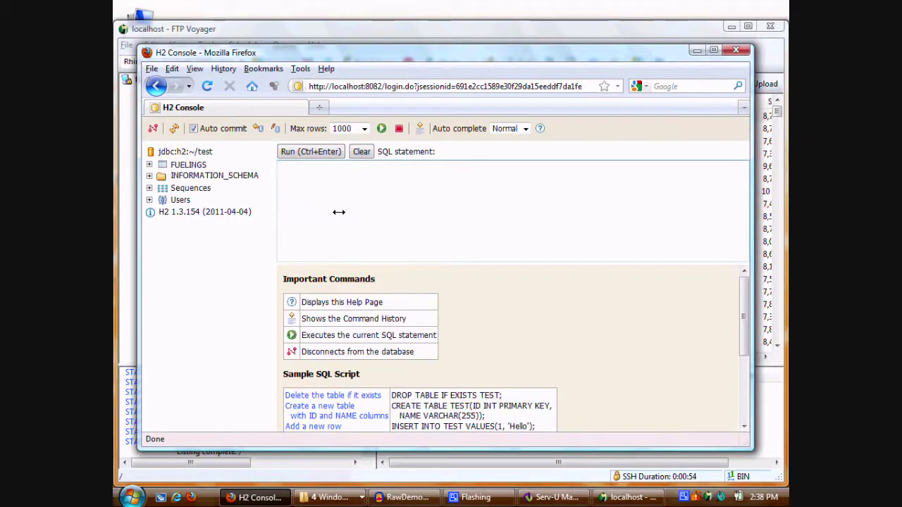
type("select count(")
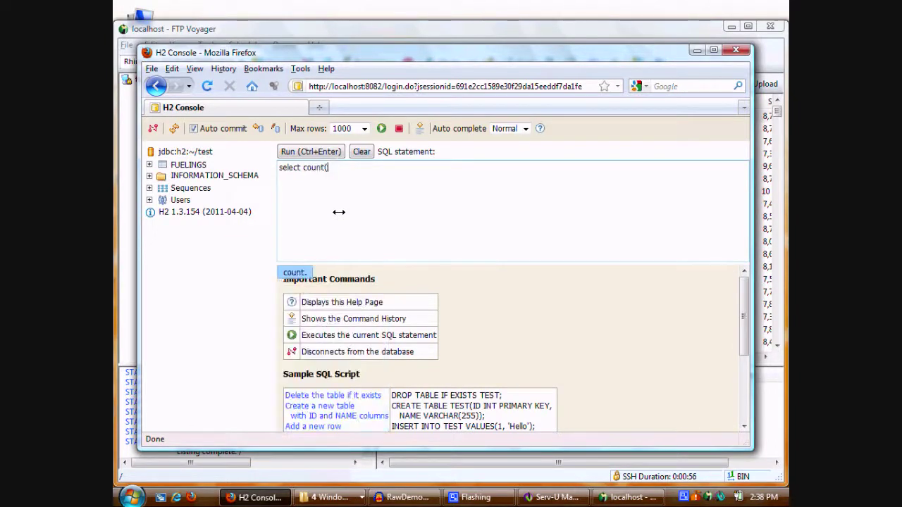
type("*) from fuel")
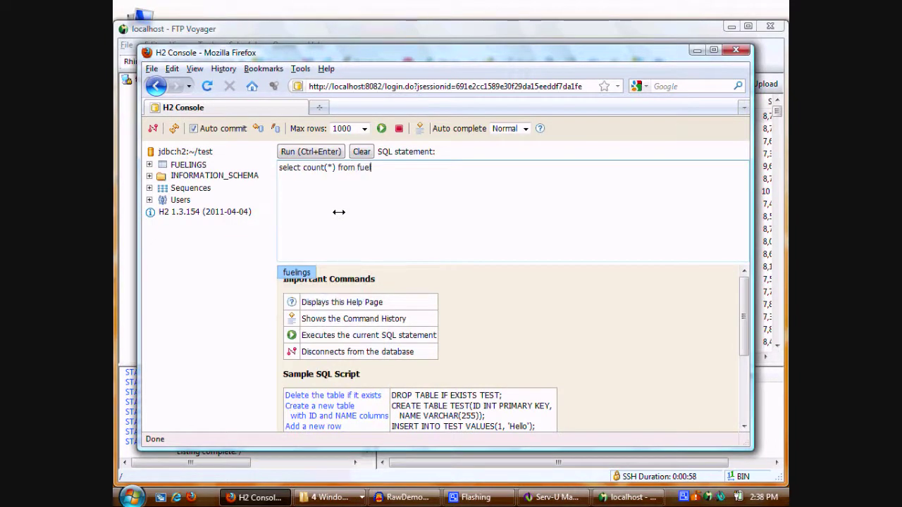
type("ings;")
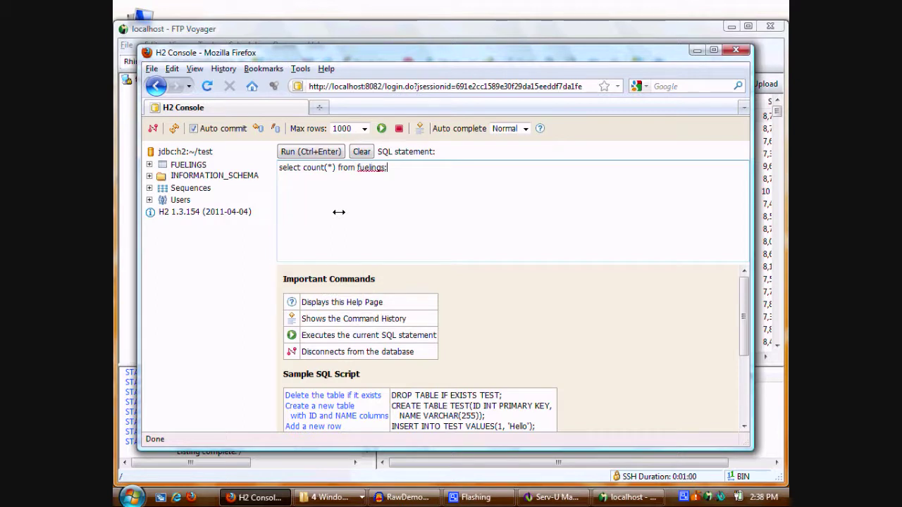
left_click(311, 151)
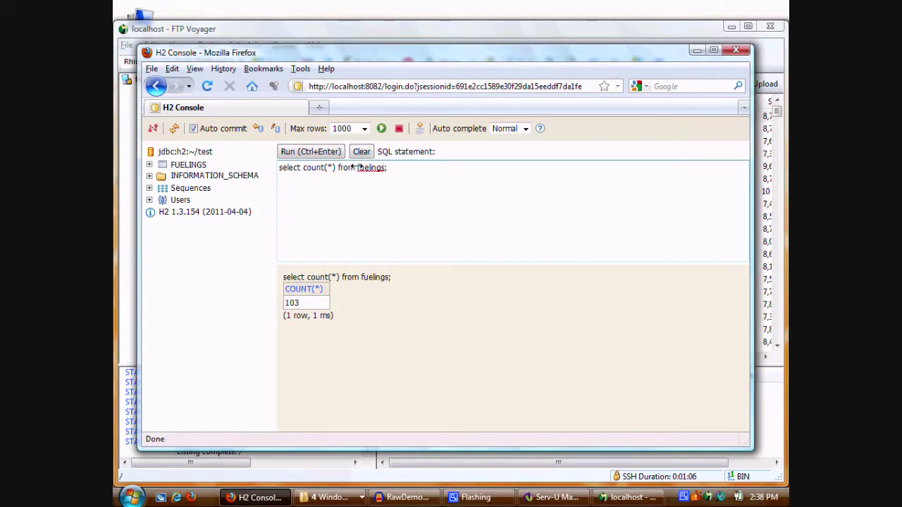
left_click(153, 129)
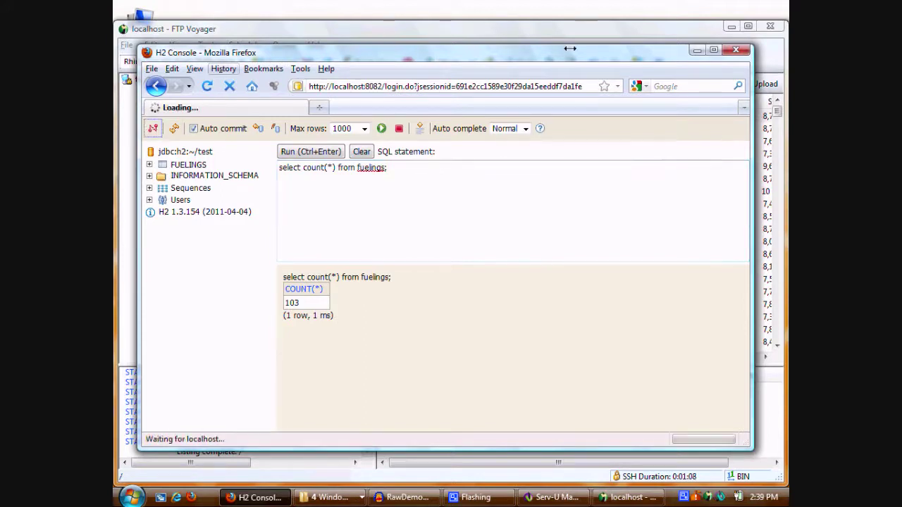
left_click(696, 50)
Open ImportGasTransToDB.log from the StationProcessor folder, examine the import statistics and archiving commands, and close it.
left_click(334, 498)
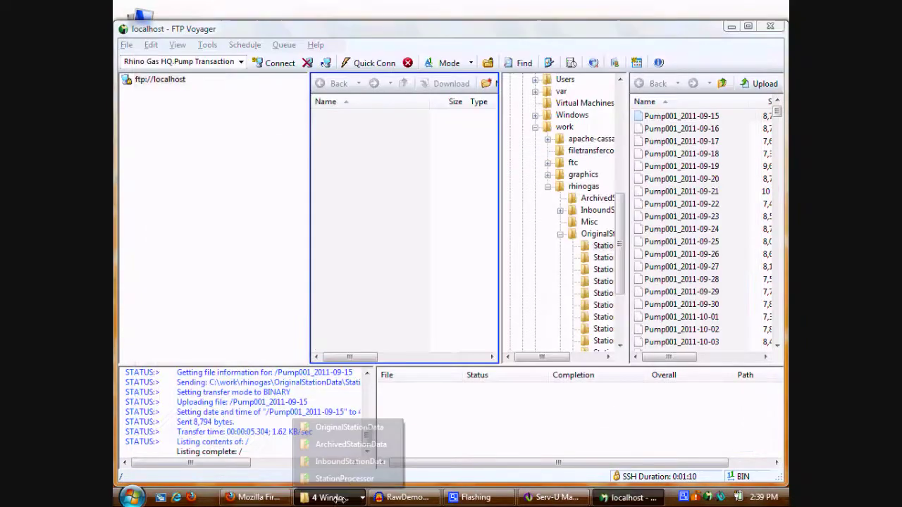
left_click(345, 478)
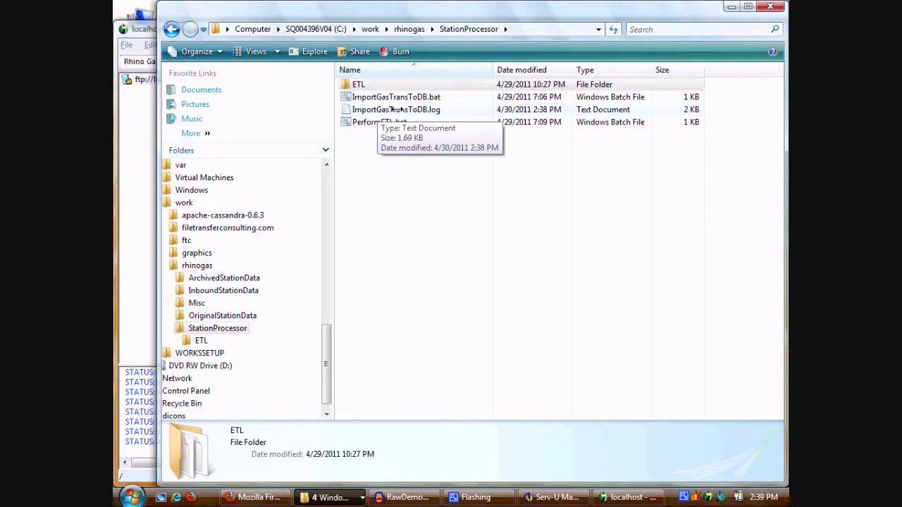
left_click(392, 109)
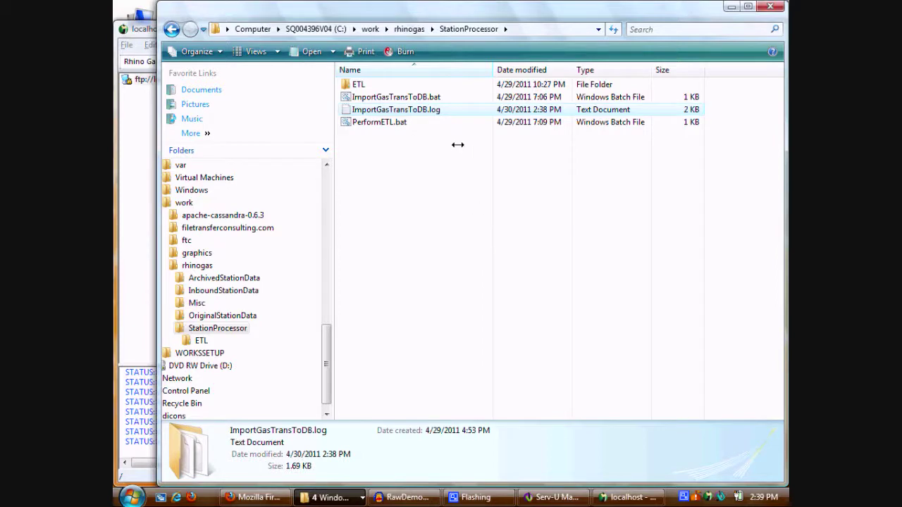
key("Return")
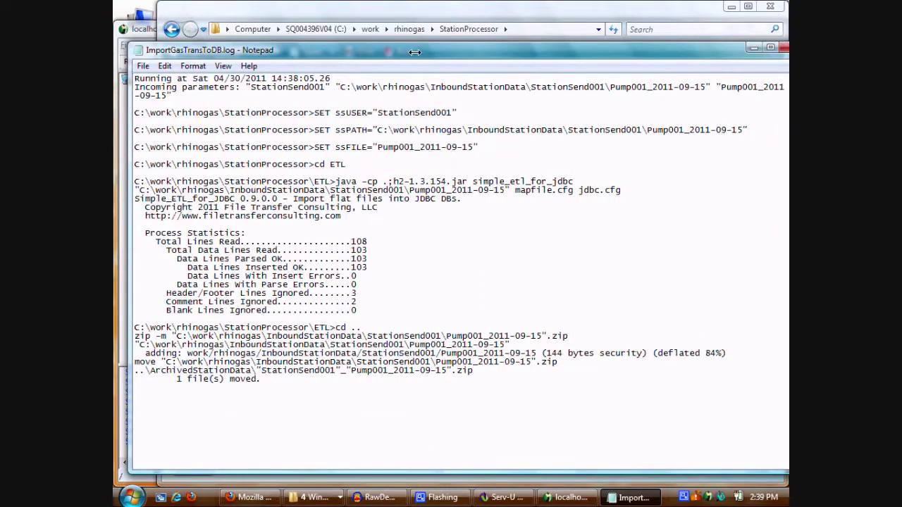
left_click_drag(417, 54, 407, 53)
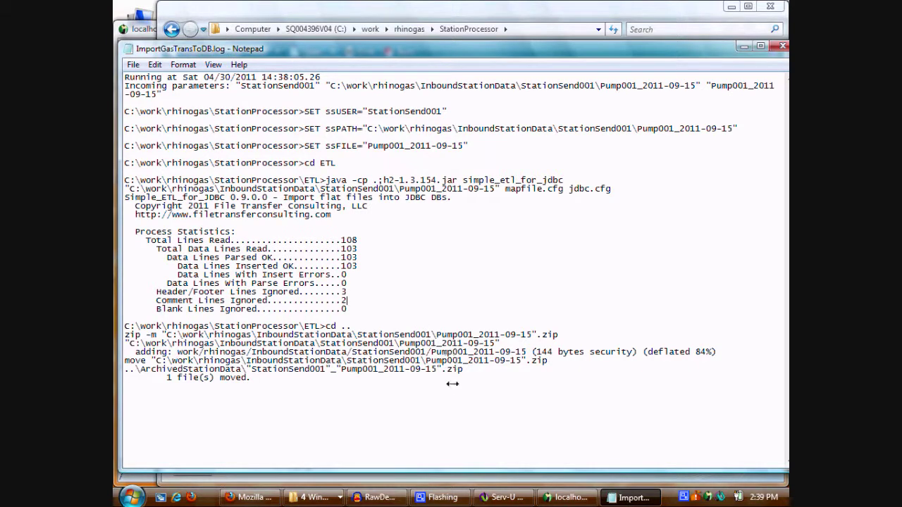
left_click_drag(453, 385, 439, 296)
left_click(440, 301)
left_click(778, 46)
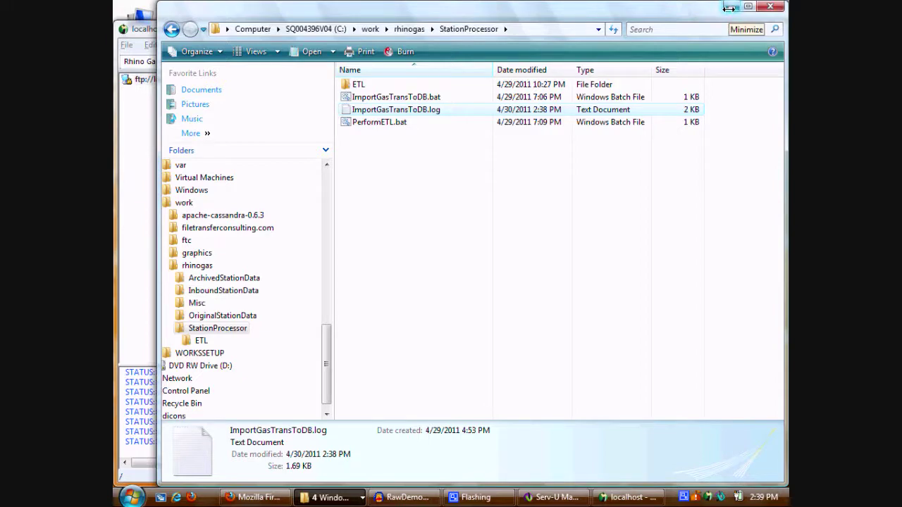
left_click(728, 7)
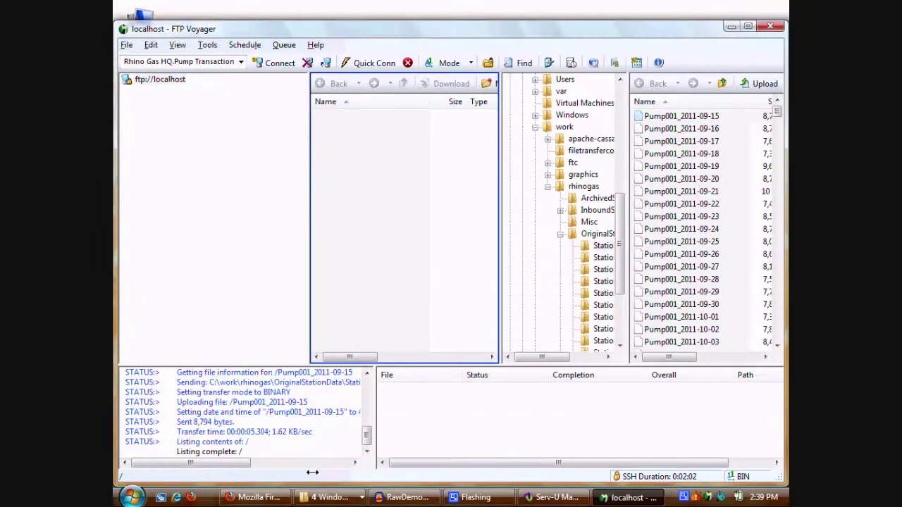
Reconnect to the H2 database in Firefox and run "delete from fuelings" to empty the table.
left_click(273, 497)
left_click(251, 322)
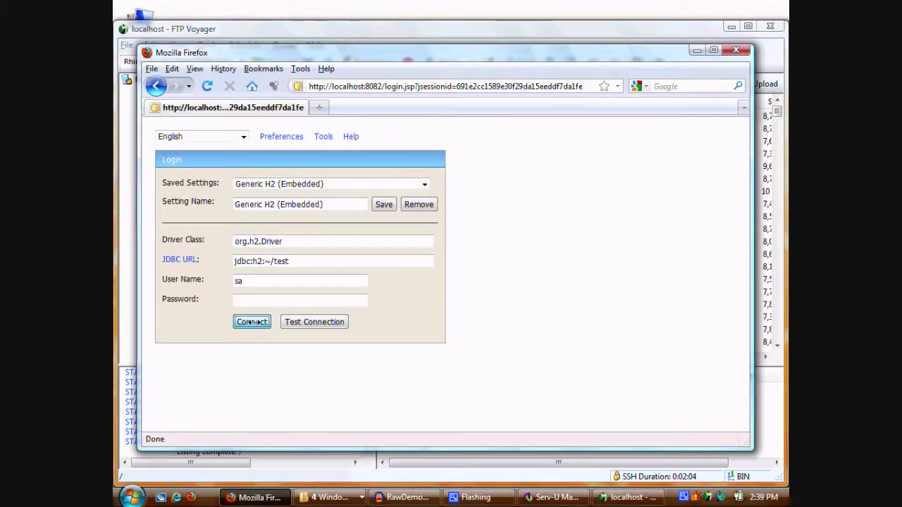
type("dele")
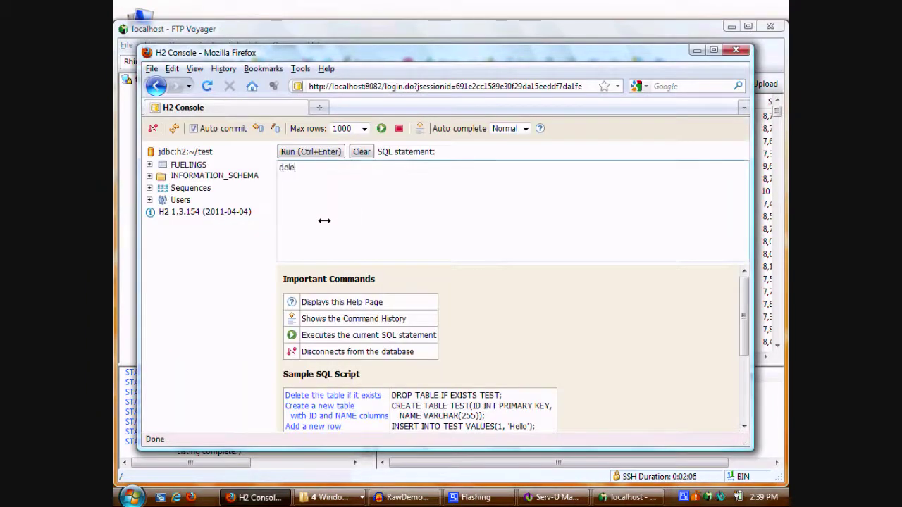
type("te from f")
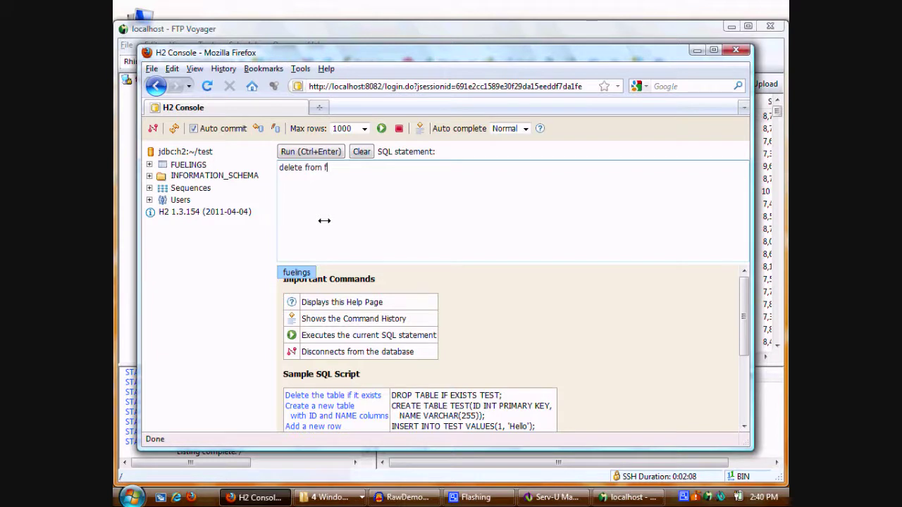
type("uelings")
left_click(316, 153)
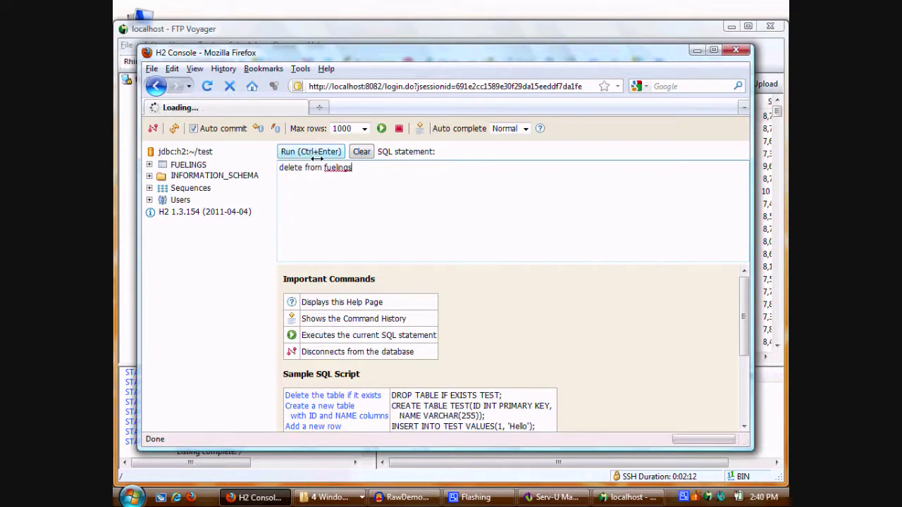
Run "select count(*) from fuelings" to check the emptied table, disconnect from the database and minimize Firefox.
type("selec")
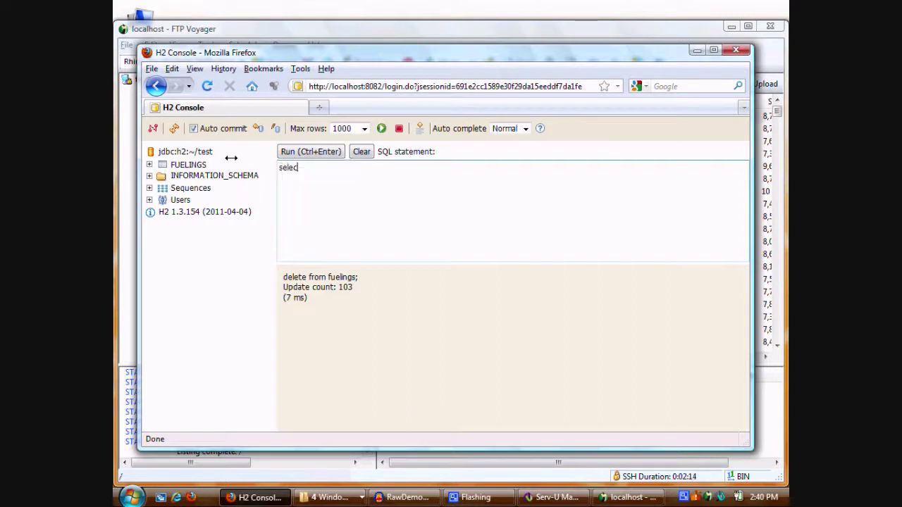
type("t count(*) from fuelings")
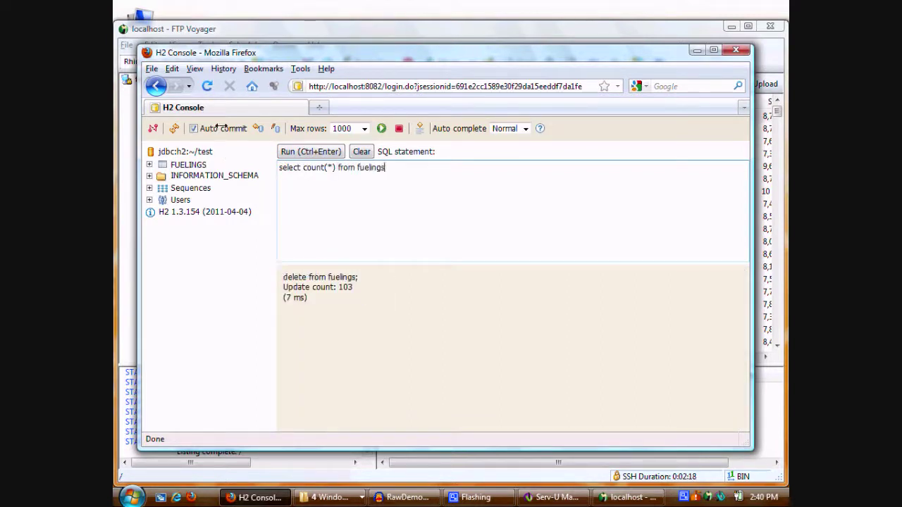
key("ctrl+Return")
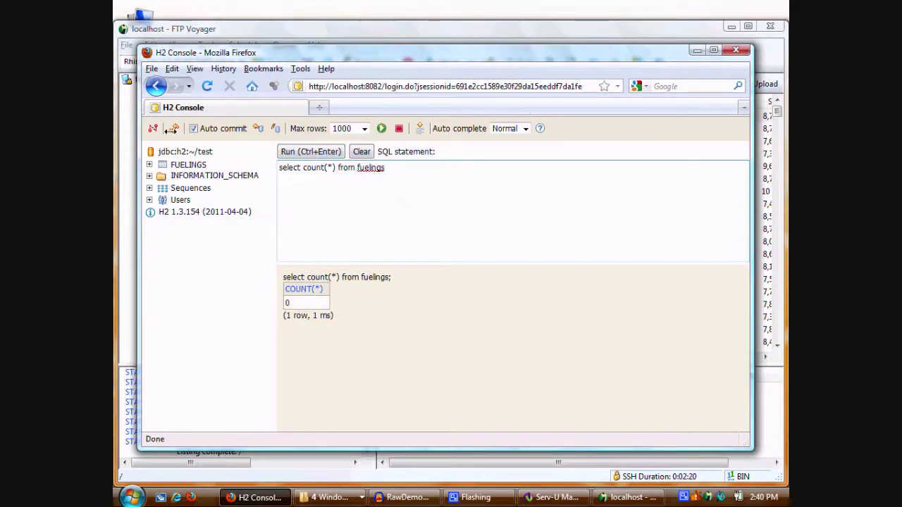
left_click(153, 128)
left_click(697, 50)
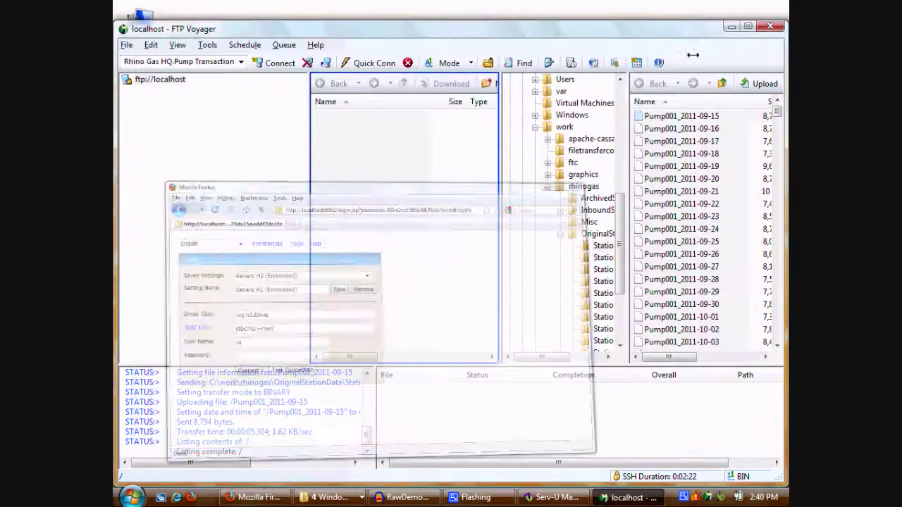
Open the FTP Voyager Scheduler and clear its log.
mouse_move(548, 499)
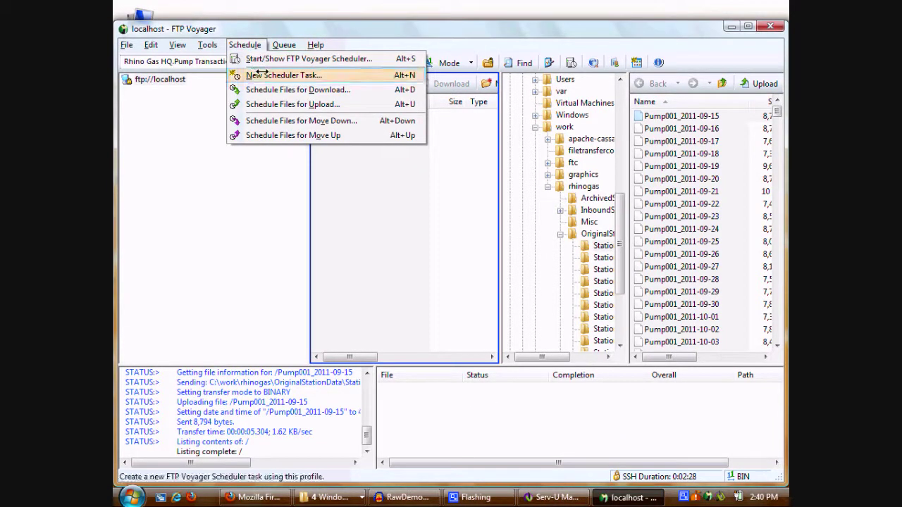
left_click(262, 59)
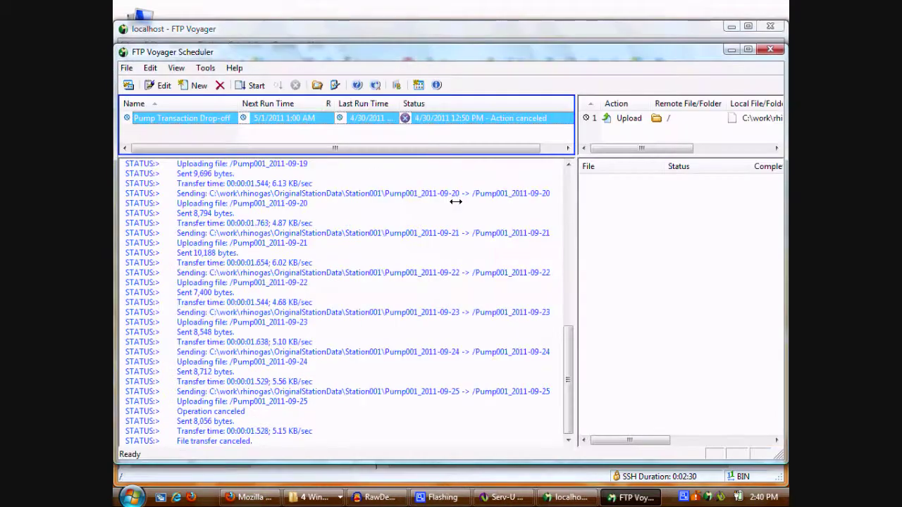
right_click(419, 176)
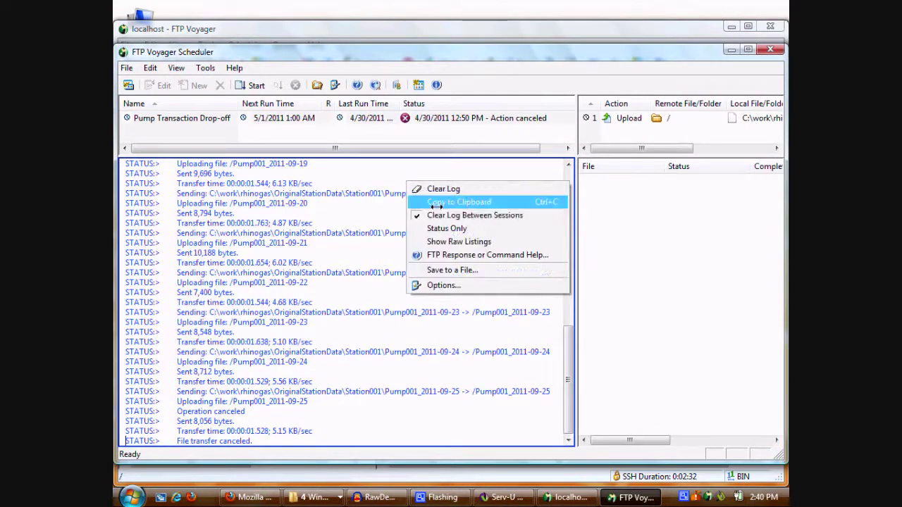
left_click(437, 190)
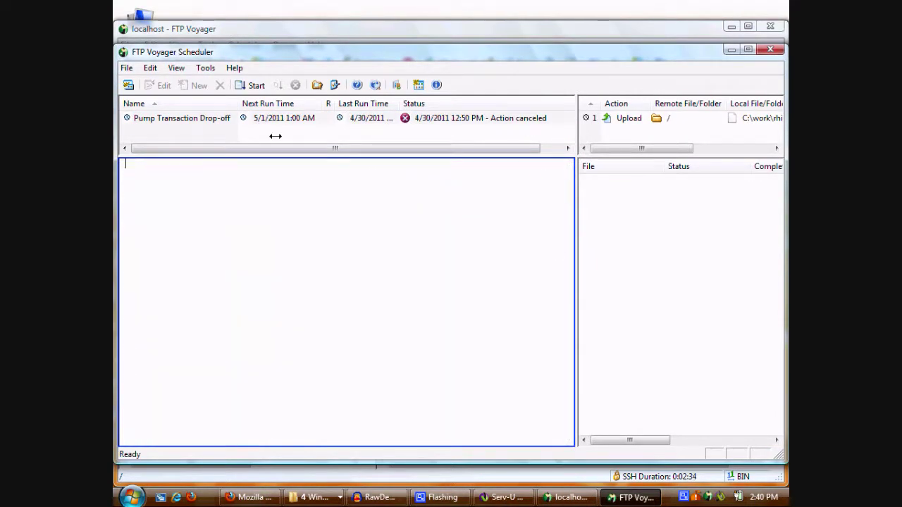
Open the Pump Transaction Drop-off task for editing, examine its site profile and schedule, and close the settings without changes.
left_click(199, 117)
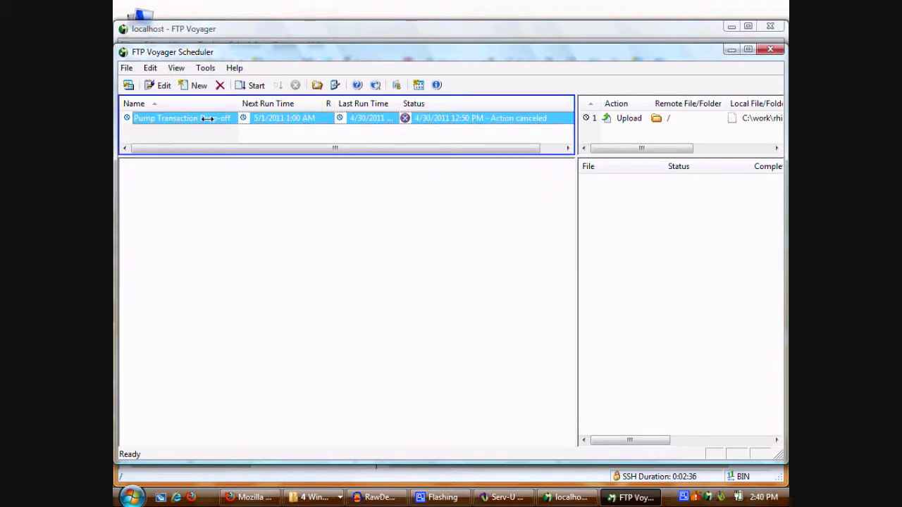
right_click(210, 118)
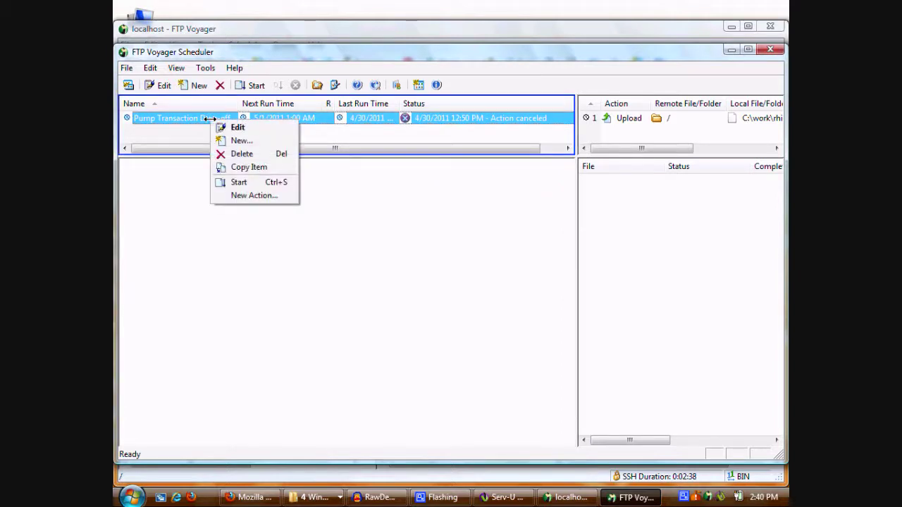
left_click(226, 125)
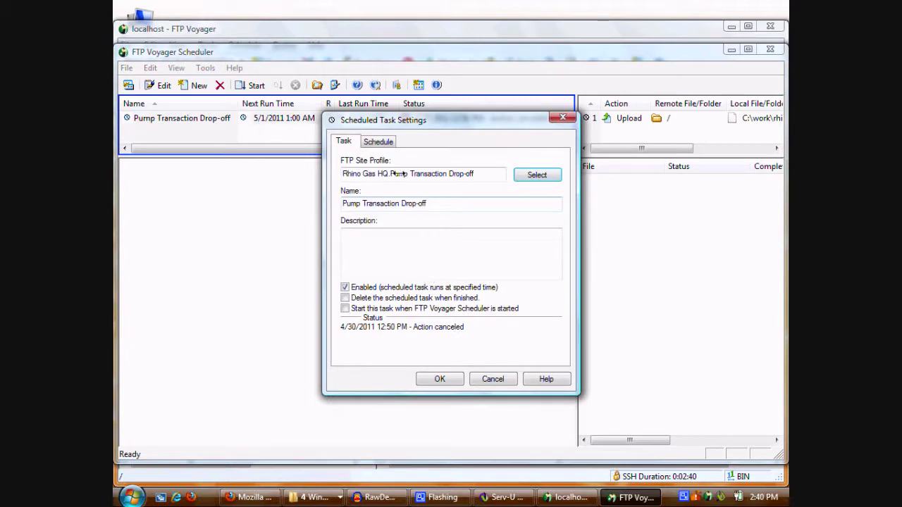
left_click(378, 141)
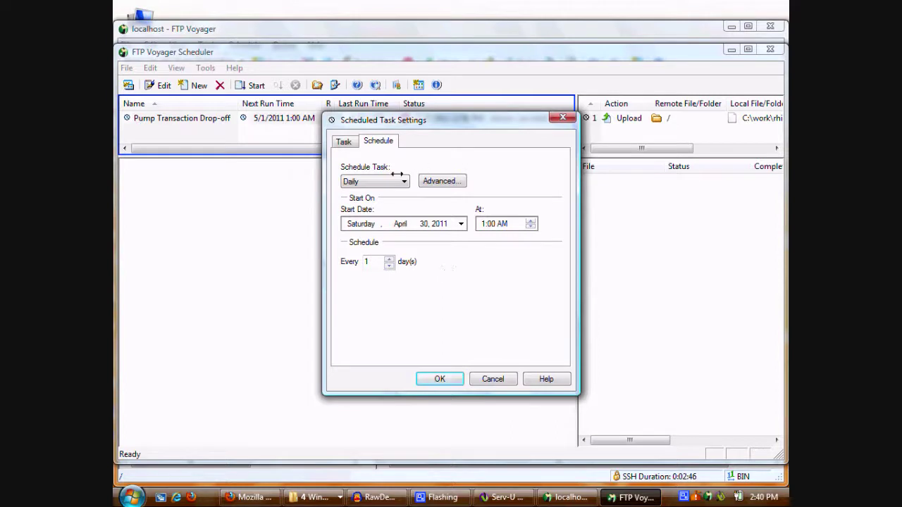
left_click(341, 141)
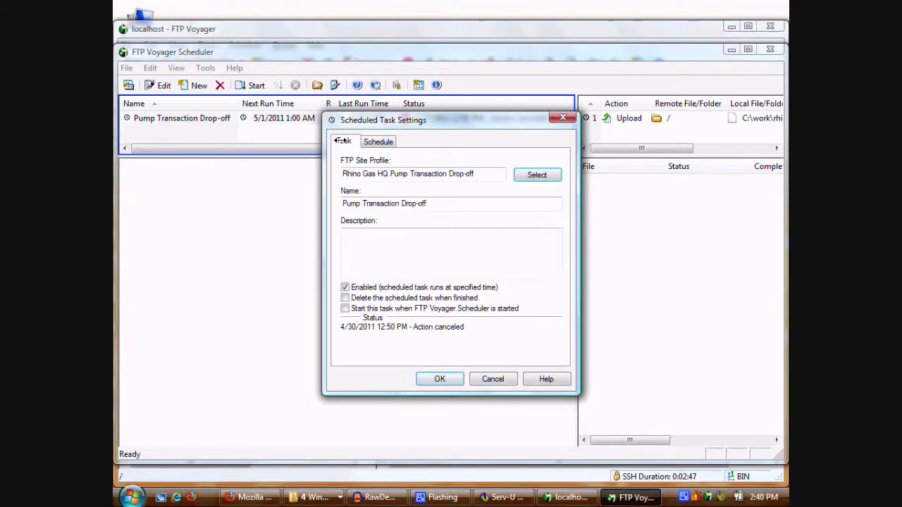
left_click(493, 380)
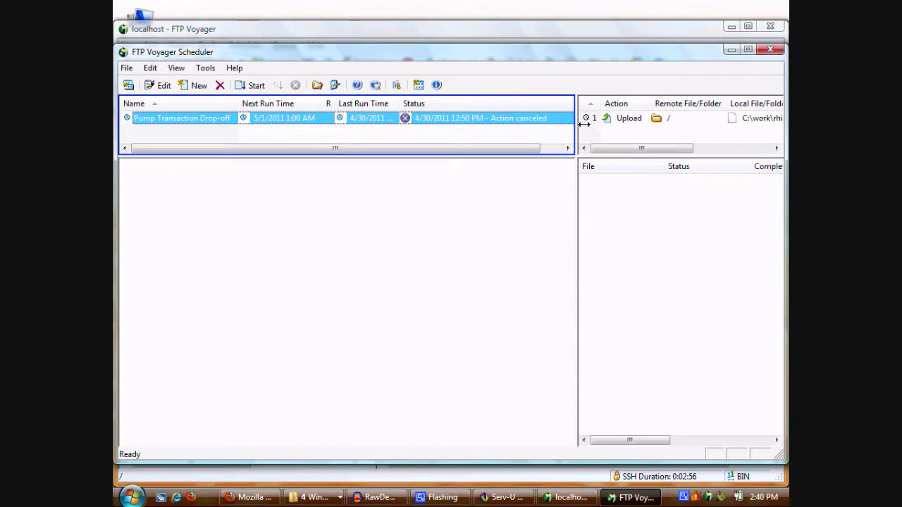
Widen the scheduler's action list and examine the Upload action's remote and local file locations, leaving them as they are.
left_click(619, 116)
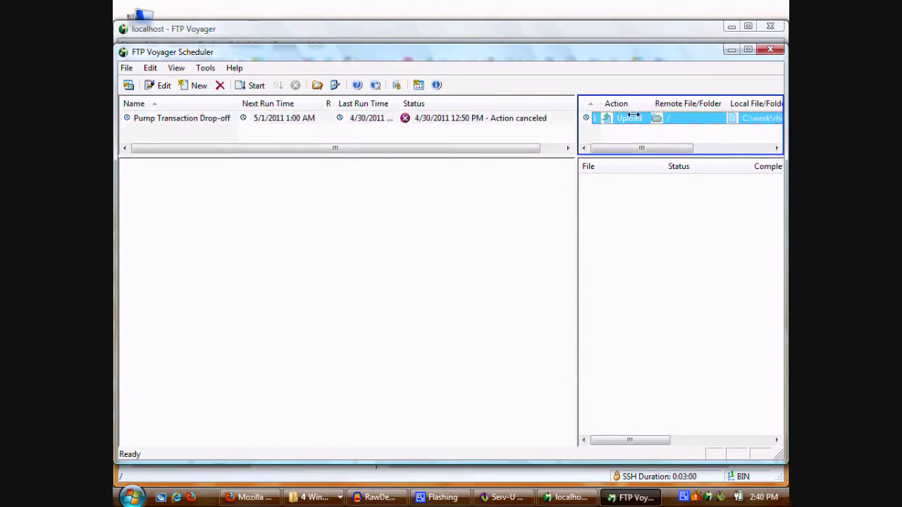
left_click_drag(577, 124, 484, 123)
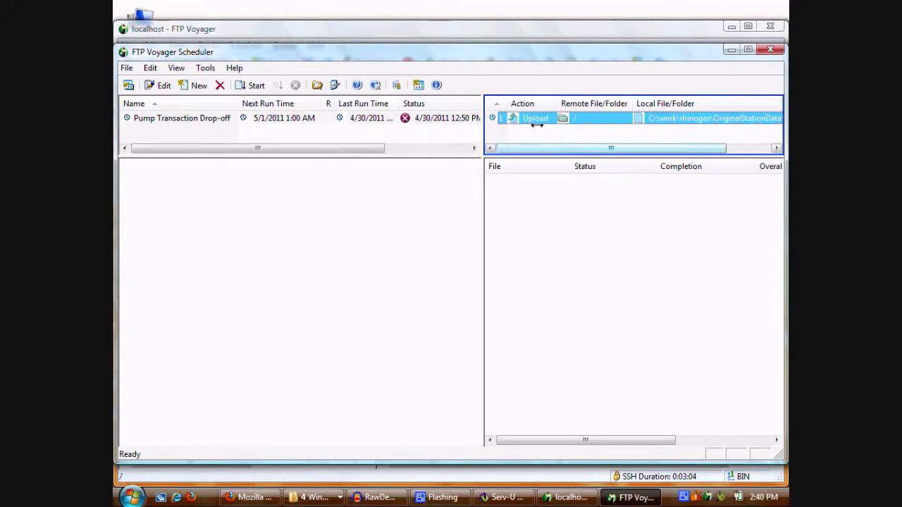
right_click(539, 122)
left_click(546, 129)
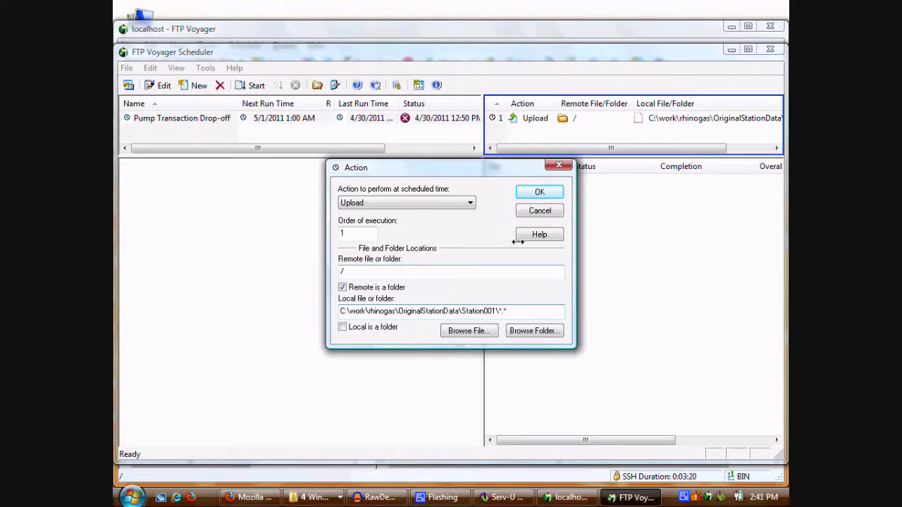
left_click(540, 191)
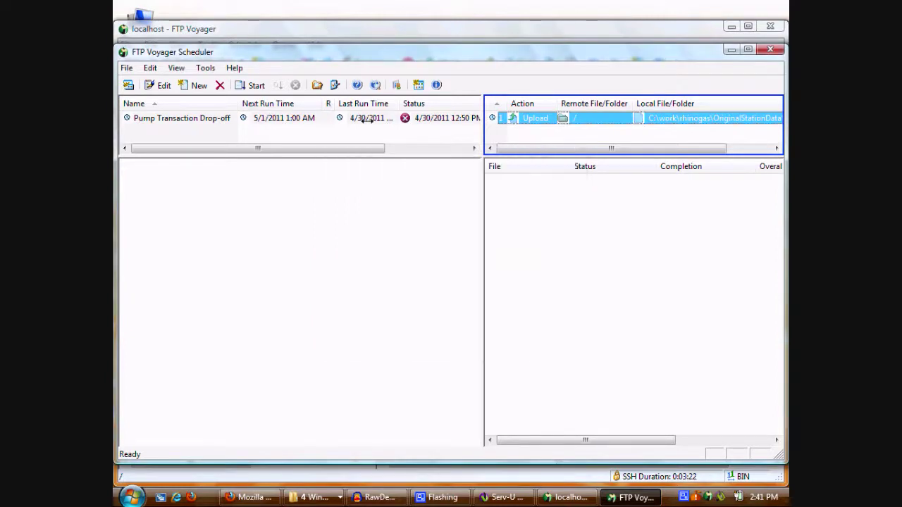
Start the Pump Transaction Drop-off scheduled task manually.
right_click(209, 118)
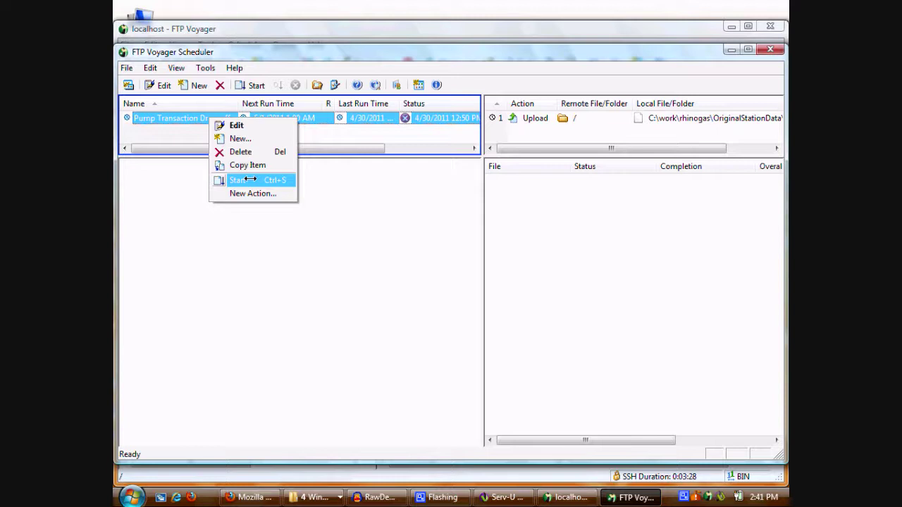
left_click(249, 180)
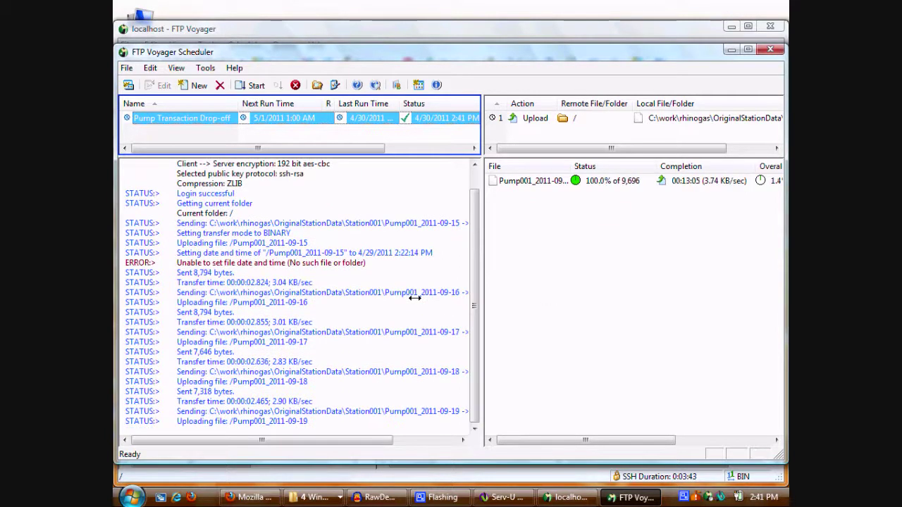
Check the StationSend001 folder in InboundStationData for arriving pump files and the ArchivedStationData folder for their zip archives.
left_click(315, 497)
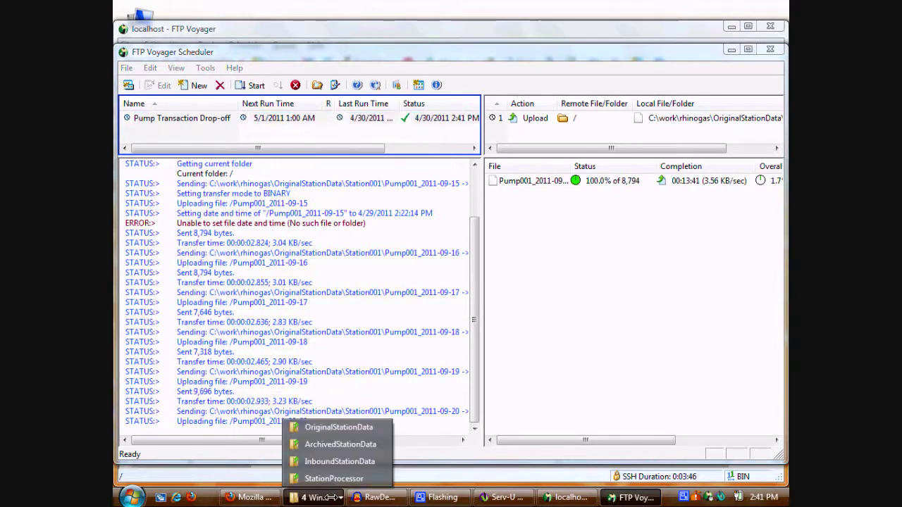
left_click(337, 461)
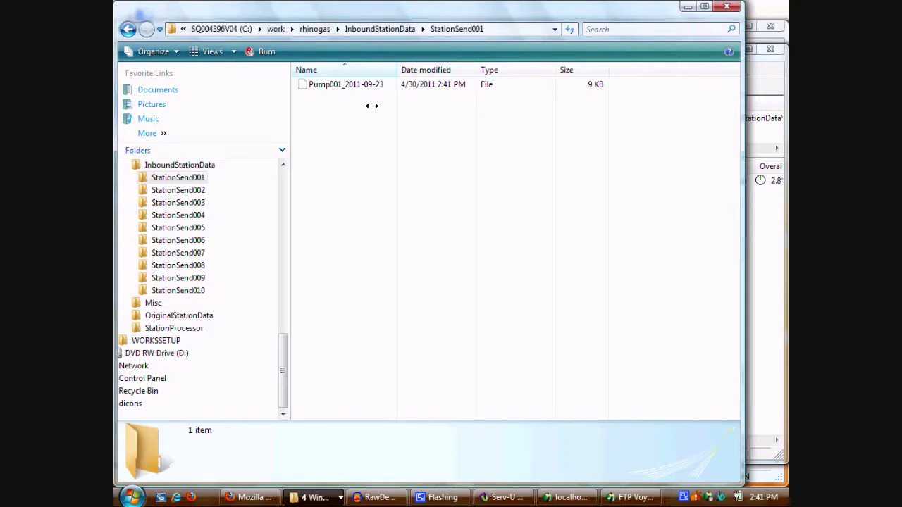
left_click(380, 29)
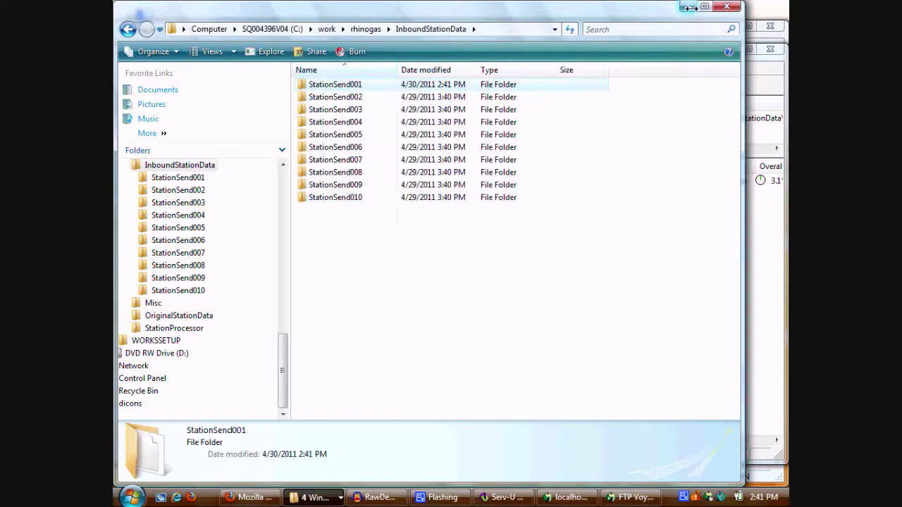
key("alt+Tab")
left_click(315, 497)
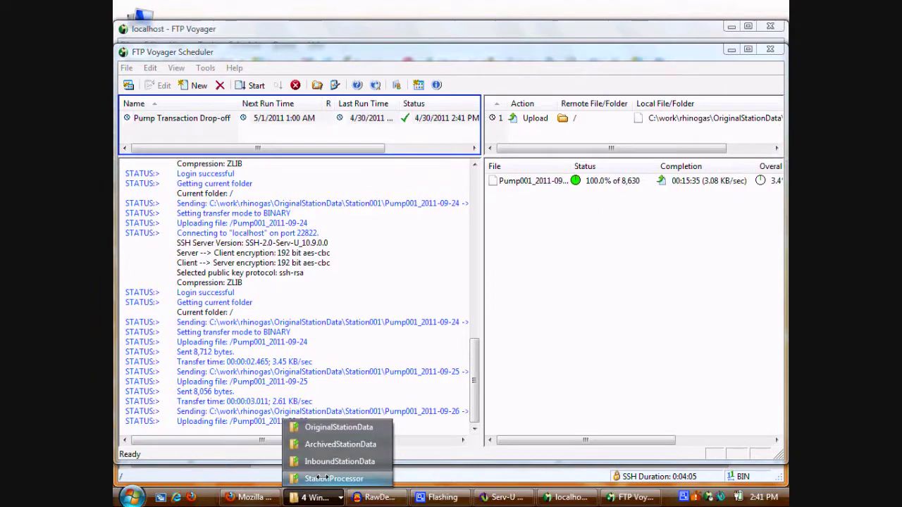
left_click(346, 445)
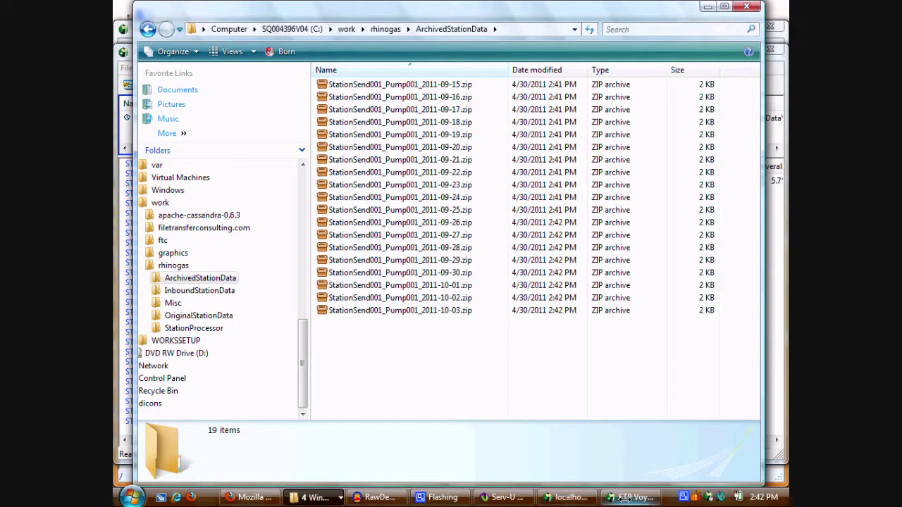
Return to FTP Voyager Scheduler, cancel the running Pump Transaction Drop-off task and minimize the scheduler.
mouse_move(625, 499)
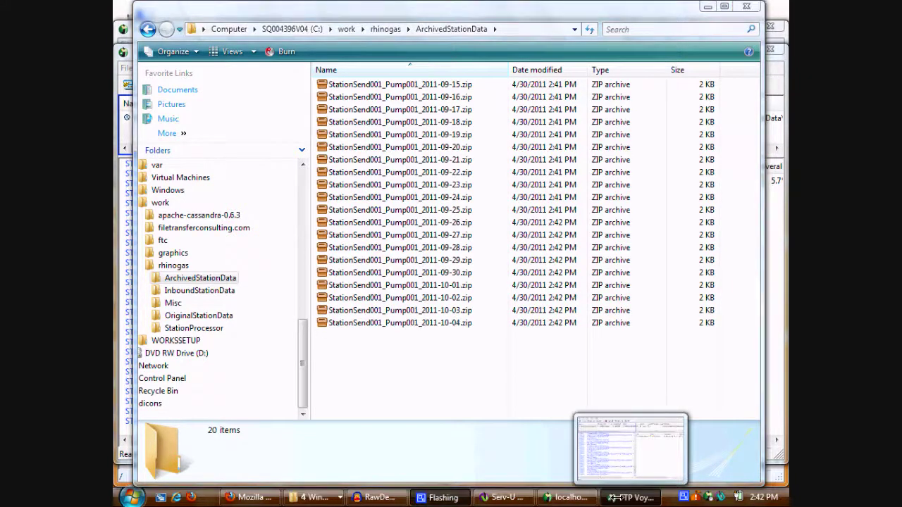
left_click(625, 498)
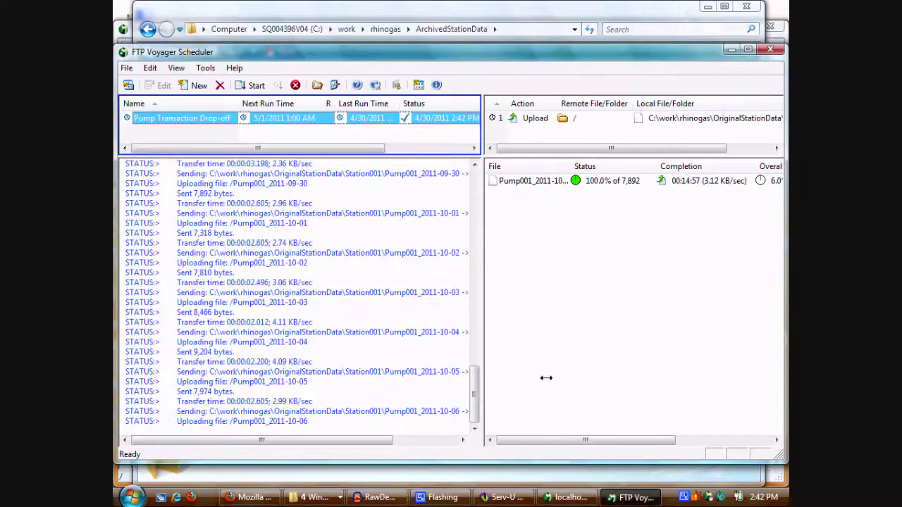
right_click(292, 117)
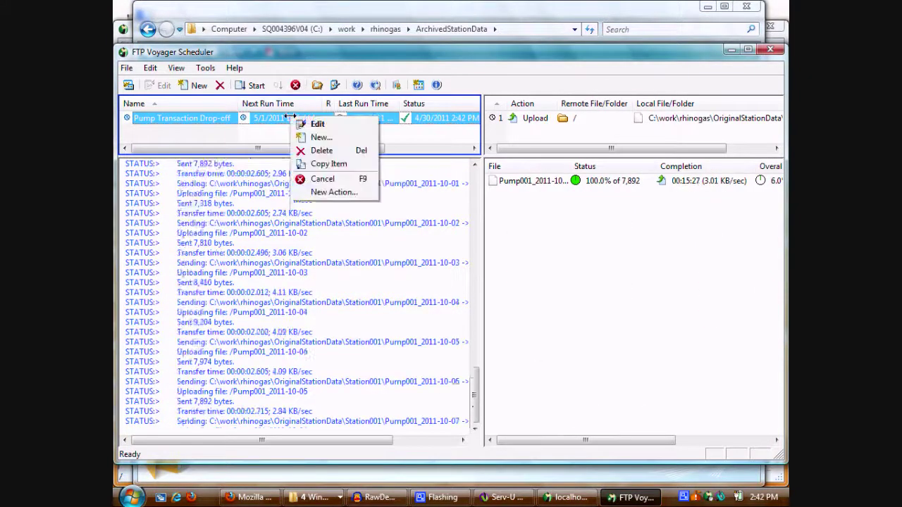
left_click(321, 179)
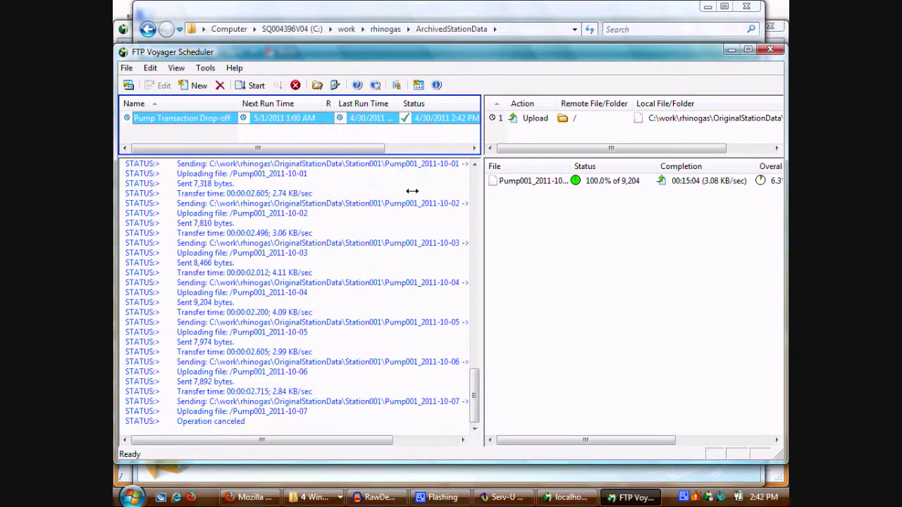
left_click(731, 49)
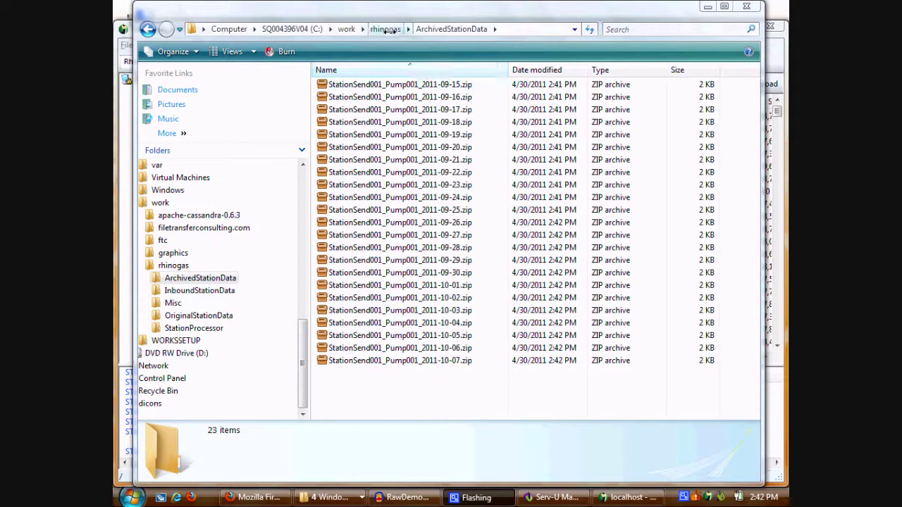
Check the StationSend001 folder in InboundStationData for leftover pump files, go back to its parent folder and minimize the window.
left_click(344, 498)
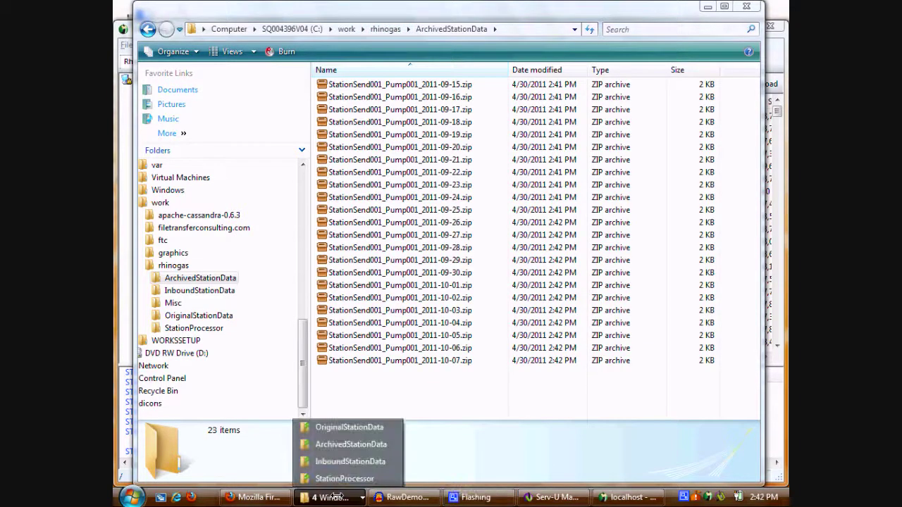
left_click(341, 460)
double_click(343, 84)
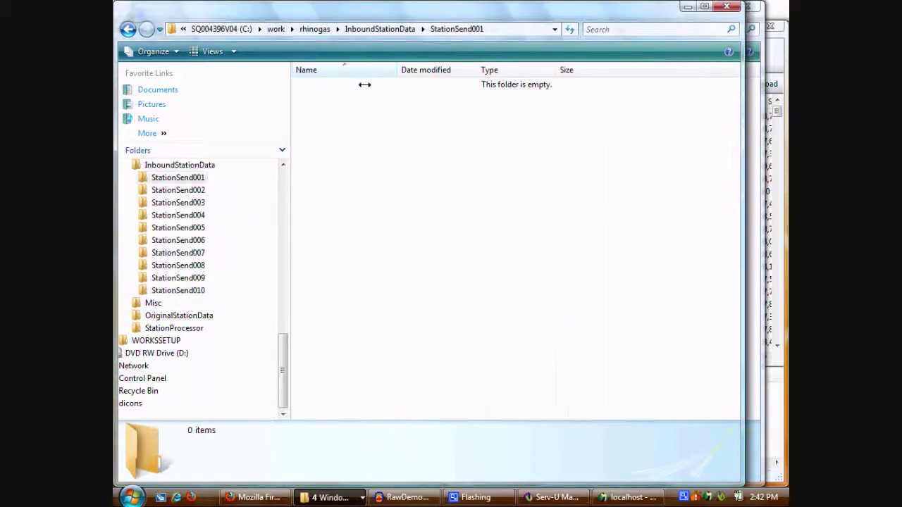
left_click(383, 29)
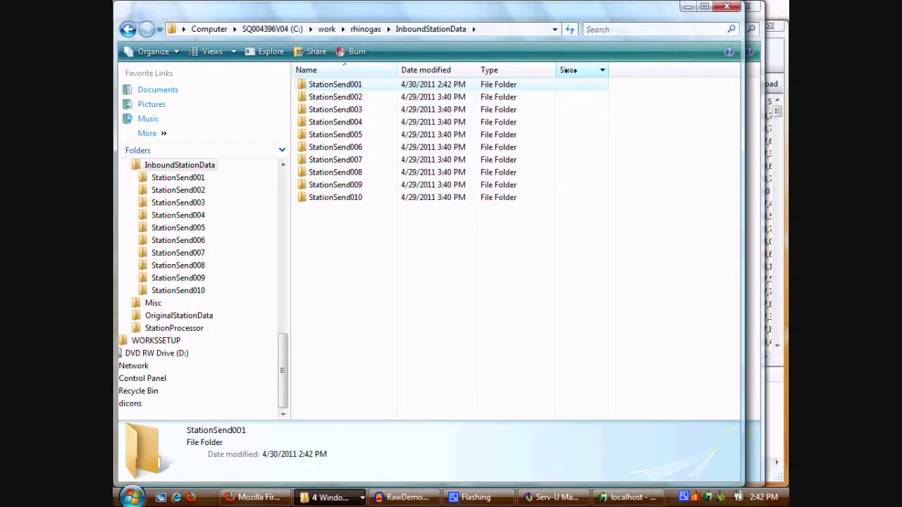
left_click(688, 6)
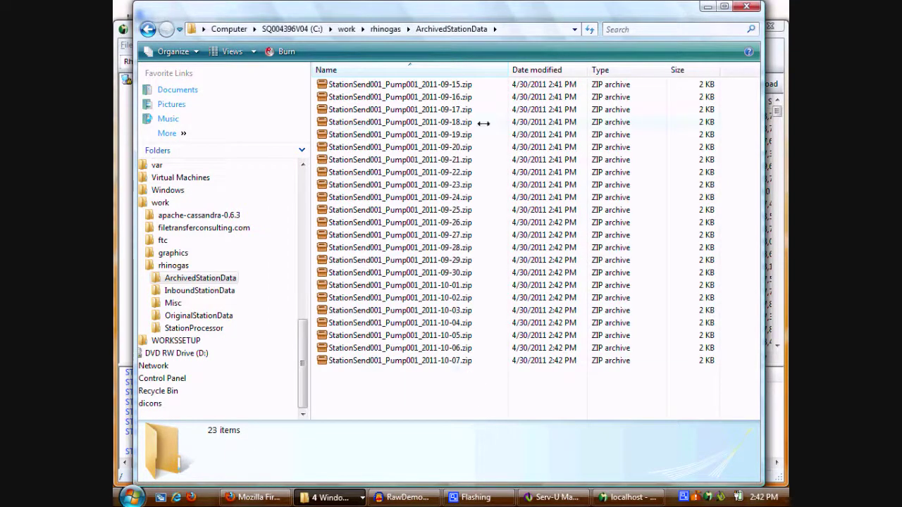
Switch to the H2 login page in Firefox, connect to the database and run "select count(*) from fuelings".
left_click(254, 497)
left_click(262, 323)
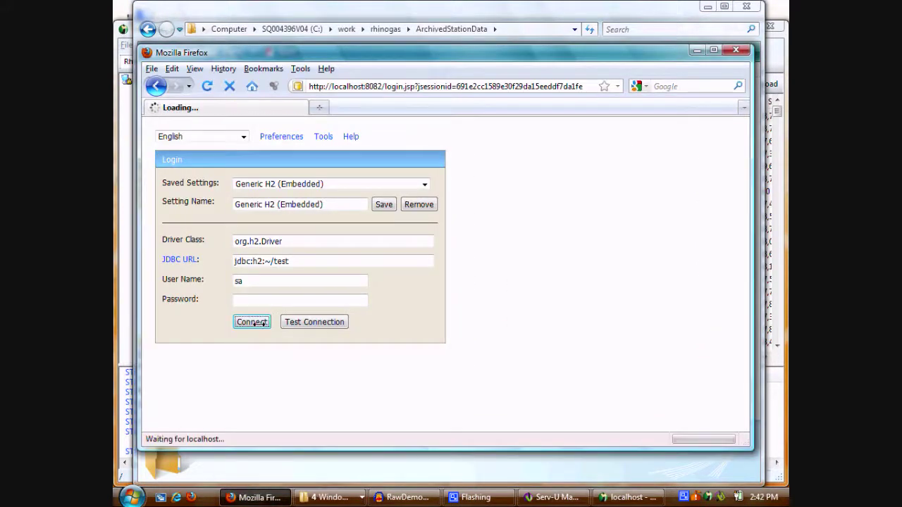
type("s")
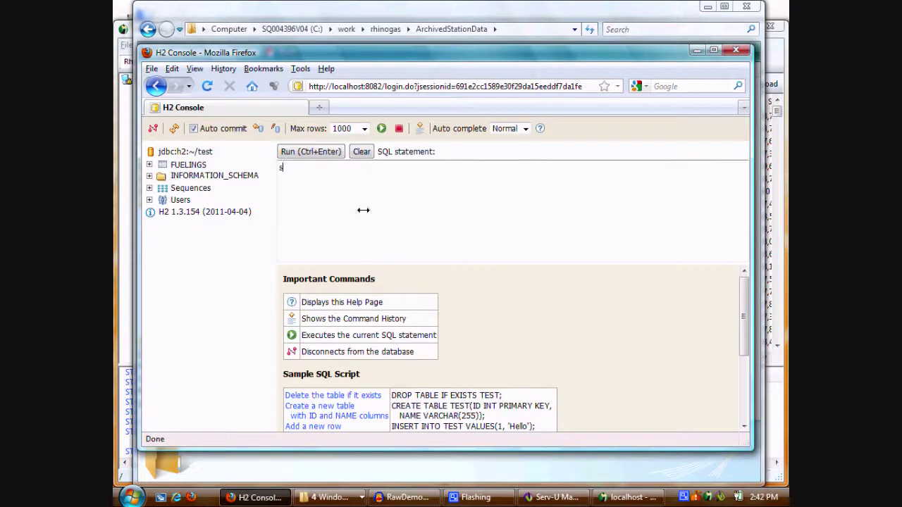
type("elect cou")
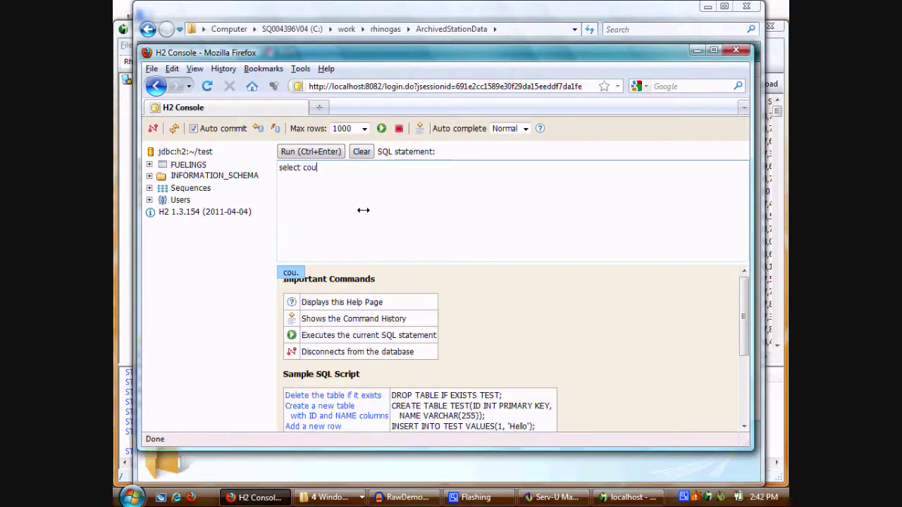
type("nt(*) from fue")
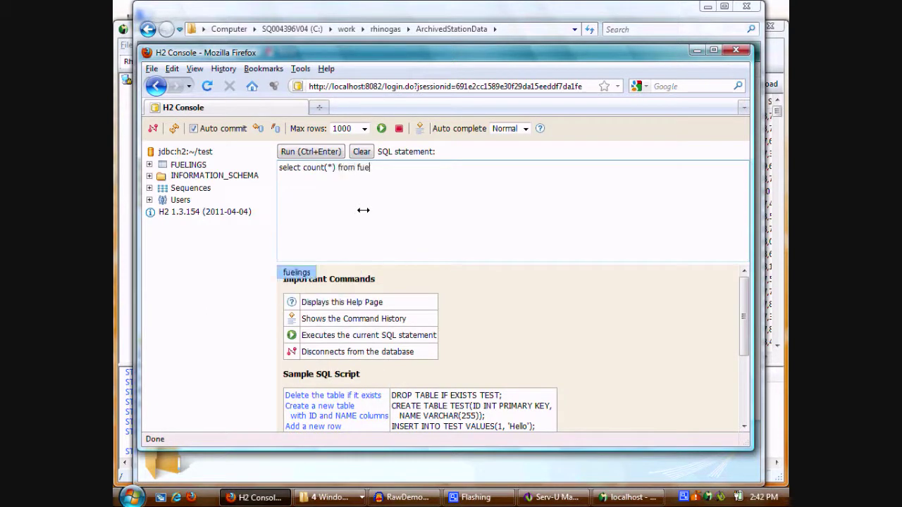
type("lings")
left_click(326, 152)
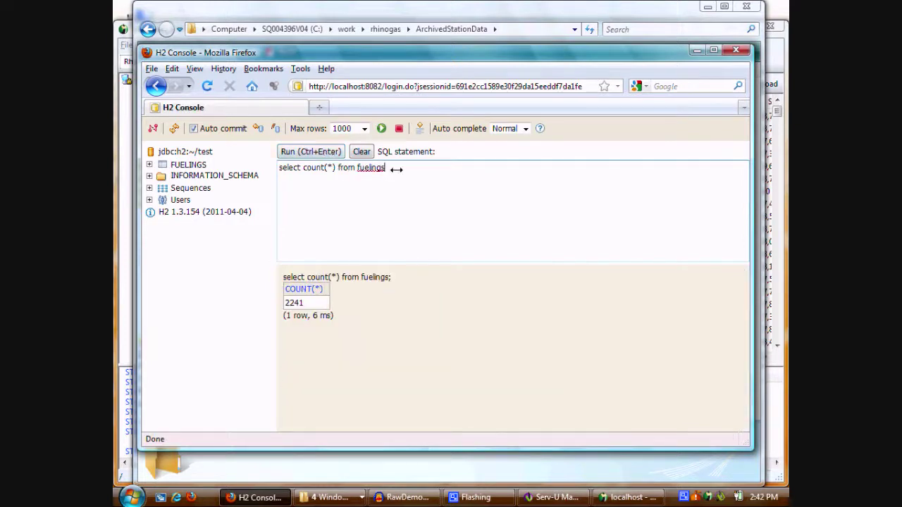
Clear the SQL statement in the H2 Console, and open DB_Queries.txt from the Misc folder under rhinogas in Windows Explorer.
left_click_drag(396, 169, 268, 166)
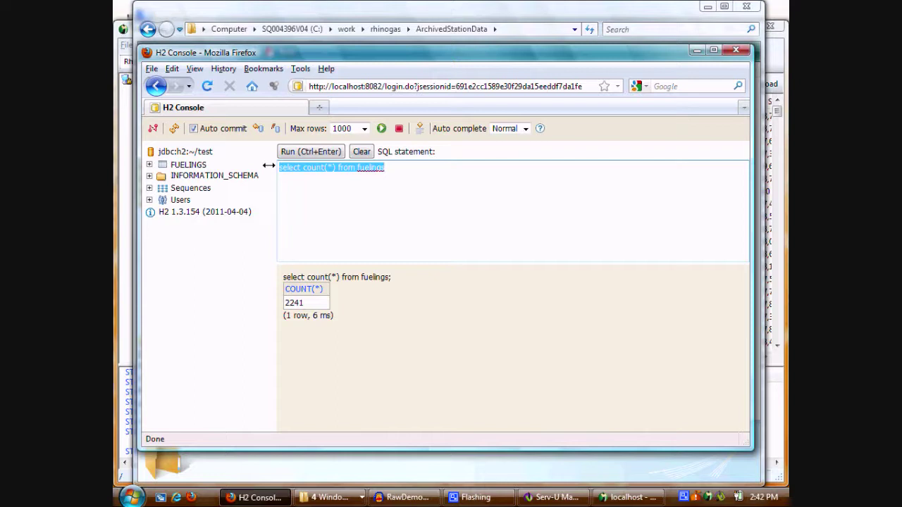
key("Delete")
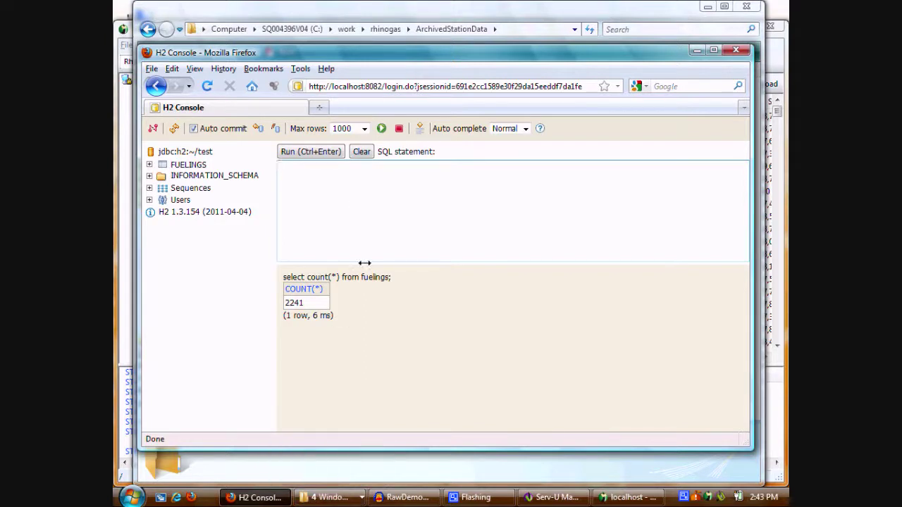
left_click(345, 498)
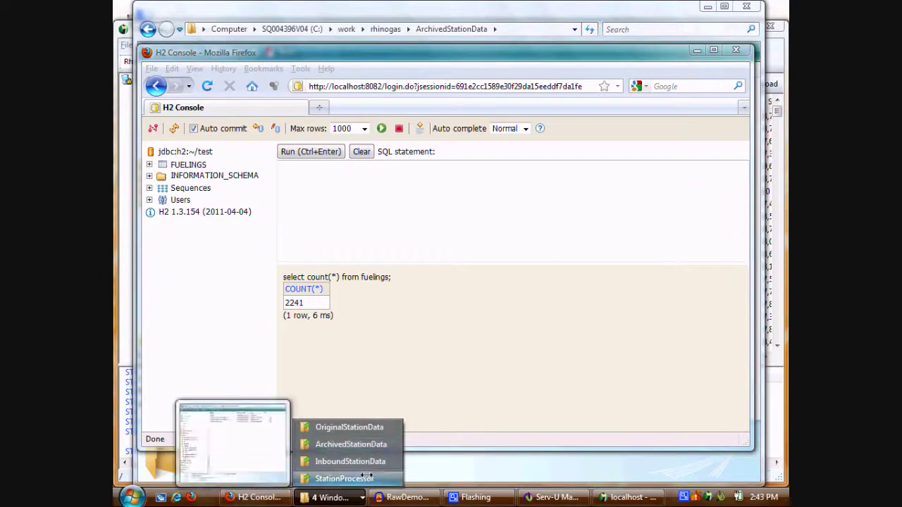
left_click(365, 479)
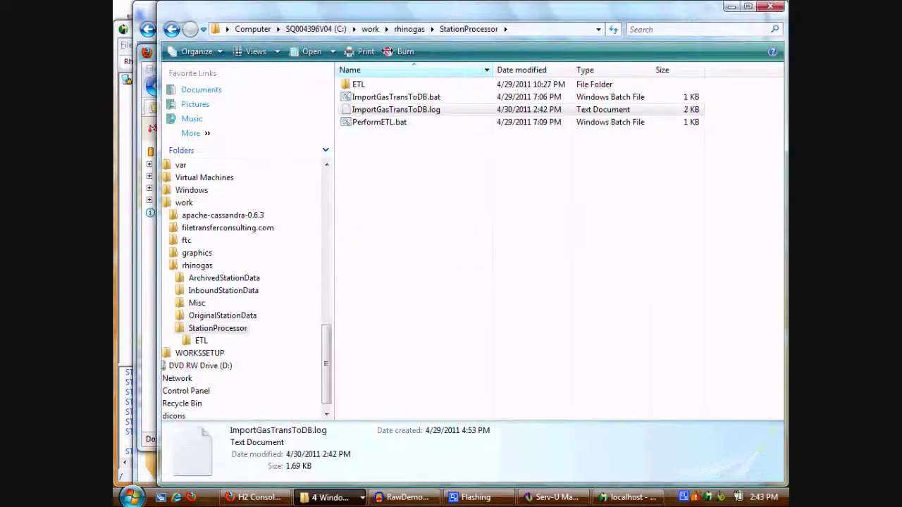
left_click(410, 29)
double_click(369, 108)
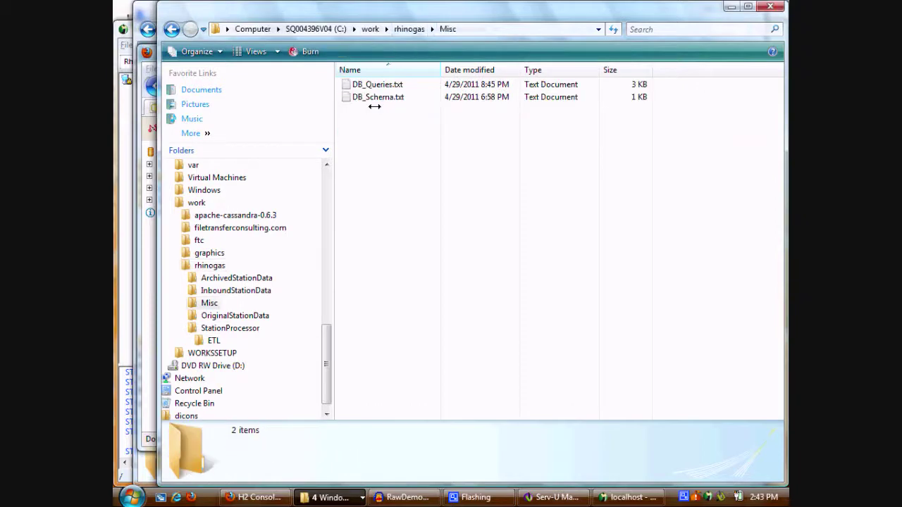
double_click(366, 84)
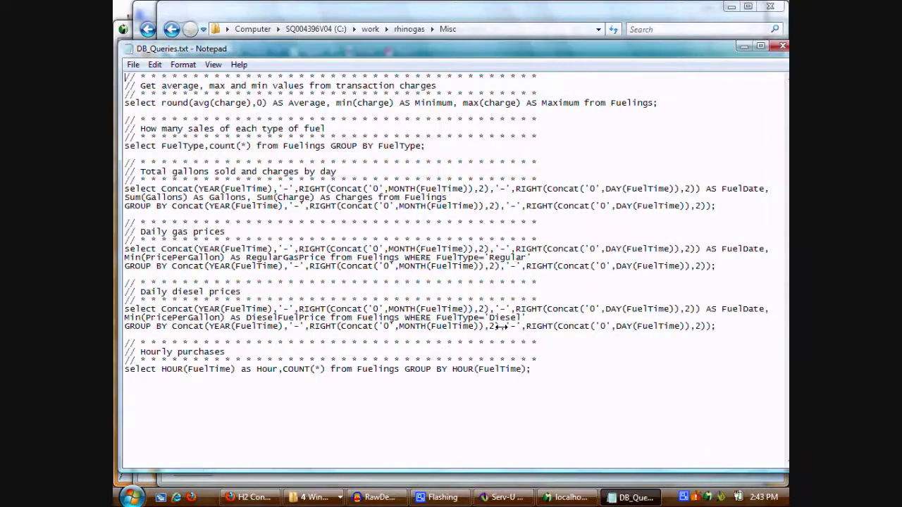
Copy all queries from DB_Queries.txt, minimize Notepad, and paste and run them as the SQL statement in the H2 Console.
left_click(557, 369)
key("ctrl+a")
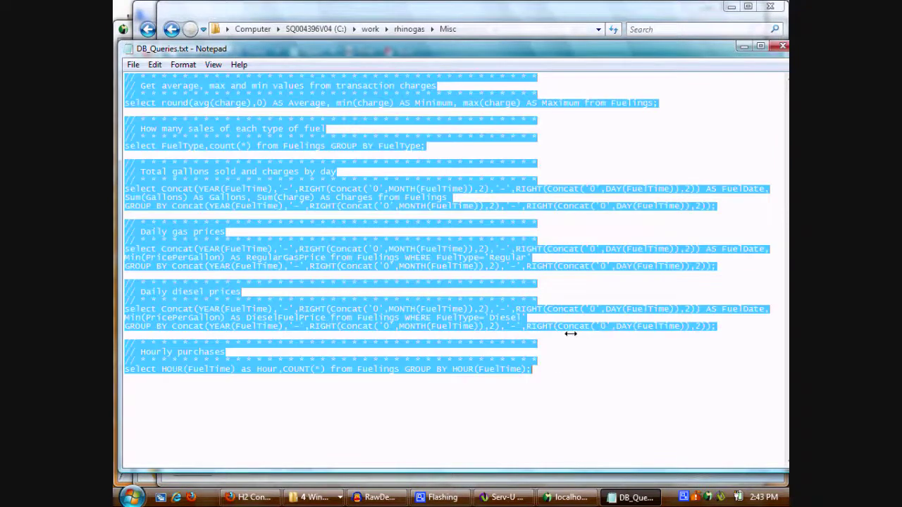
left_click(744, 46)
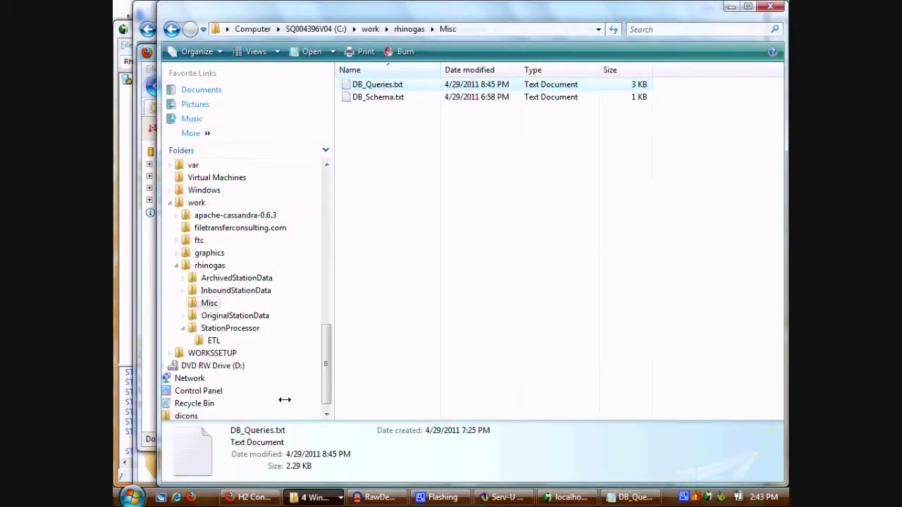
left_click(250, 498)
left_click(374, 208)
key("ctrl+v")
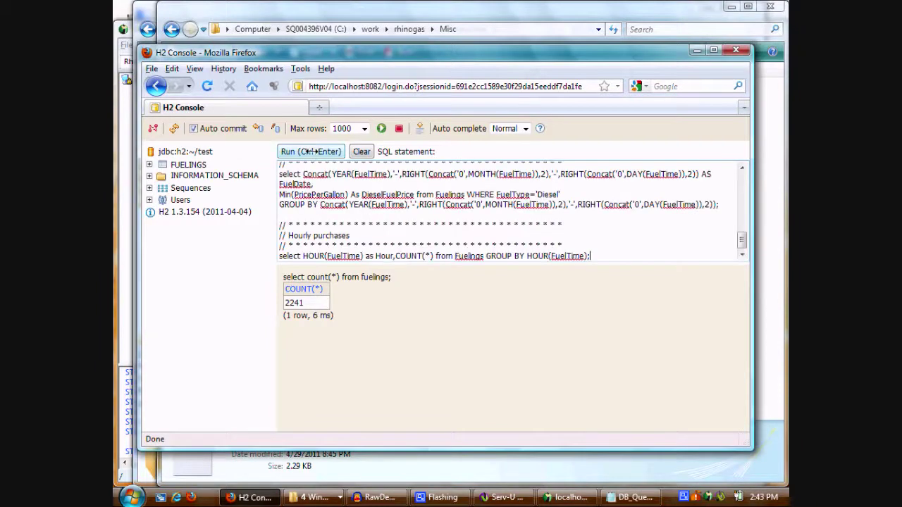
left_click(310, 151)
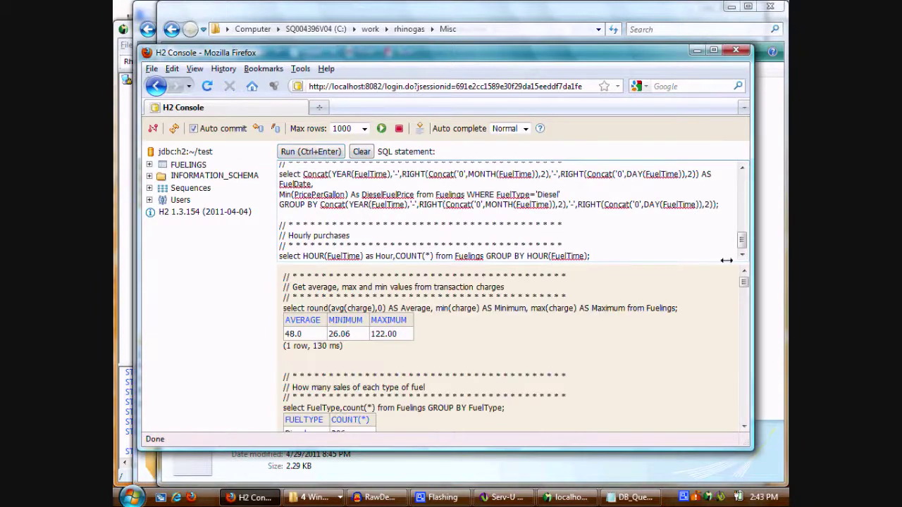
Maximize the browser and examine the query results, from charge statistics and fuel type counts through daily figures to hourly purchases.
left_click(713, 51)
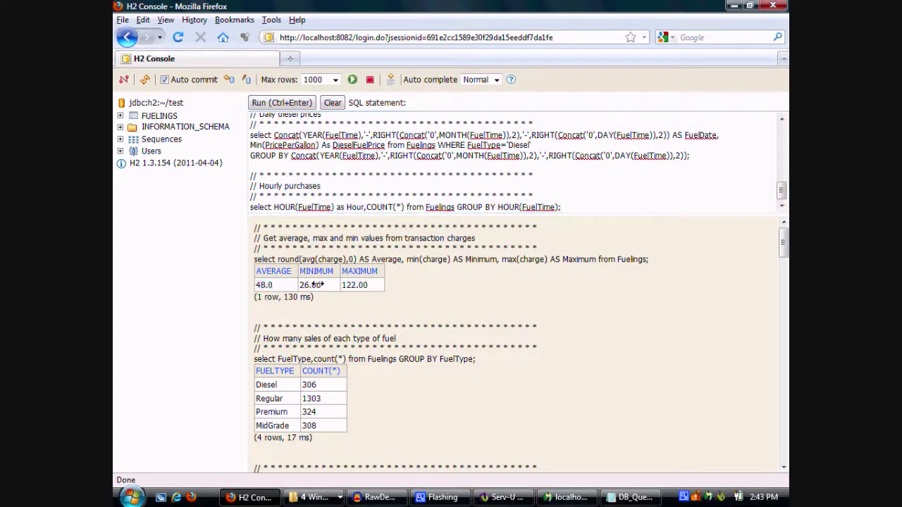
left_click_drag(323, 284, 301, 284)
double_click(370, 282)
left_click(377, 283)
scroll(783, 245, "down", 1)
scroll(782, 245, "down", 1)
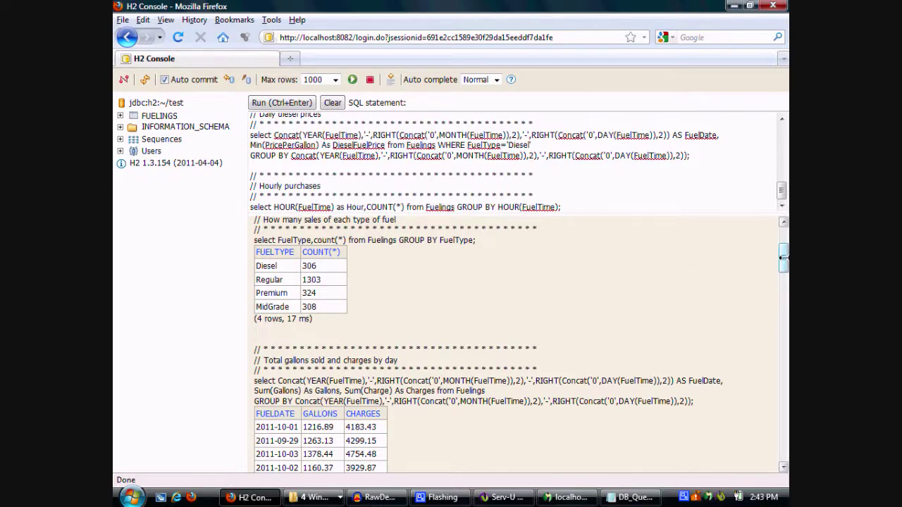
left_click_drag(782, 256, 782, 439)
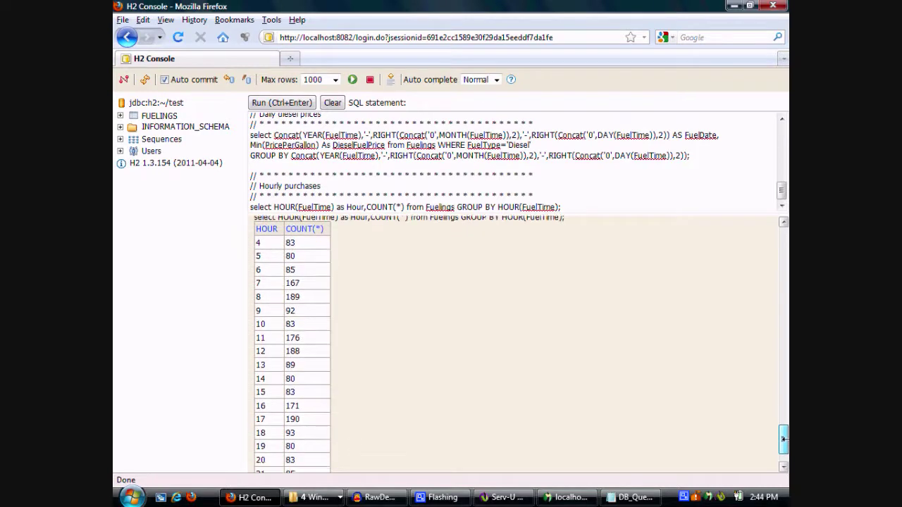
left_click_drag(304, 296, 261, 283)
left_click(318, 291)
left_click_drag(781, 424, 783, 241)
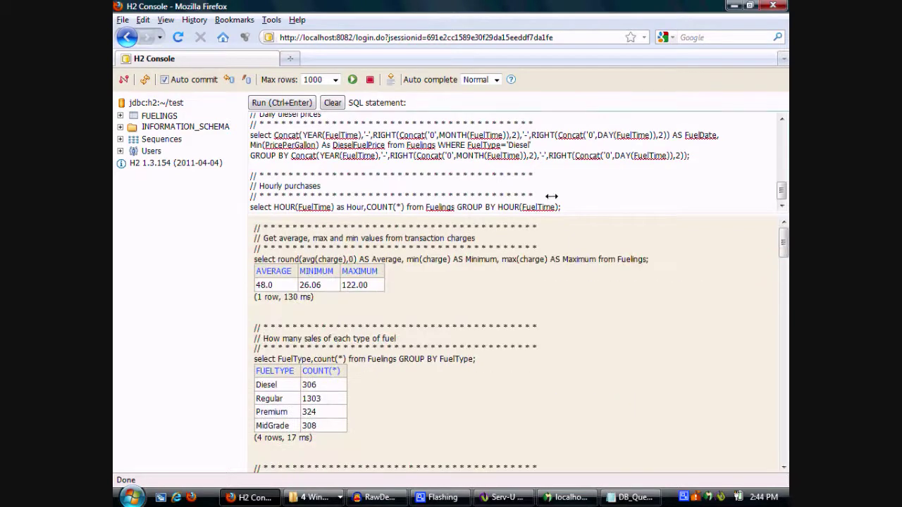